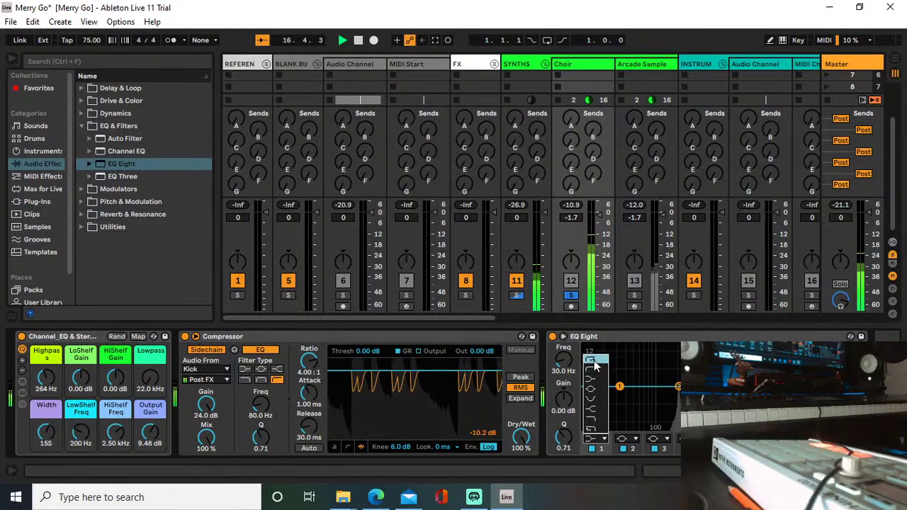
- Apply a low-cut filter at 3.91 kHz on band 1 of the Choir track's EQ Eight and unsolo the track
left_click(594, 362)
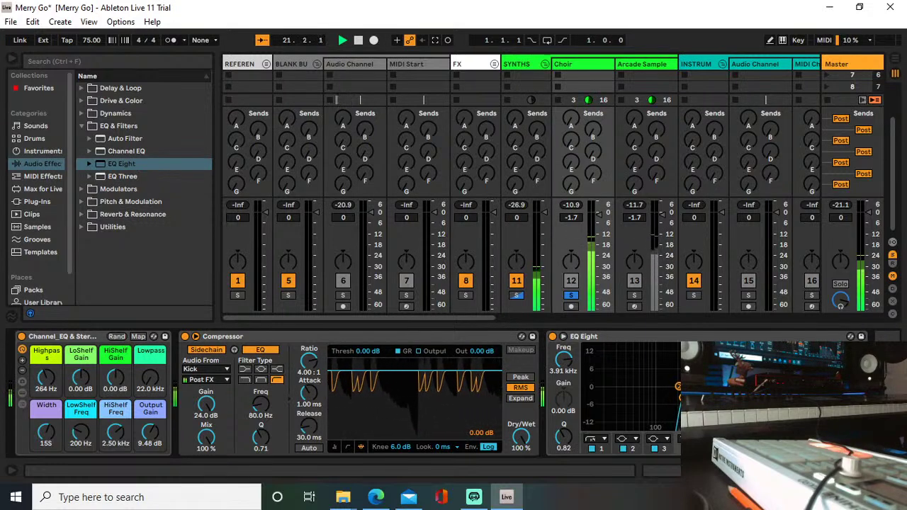
left_click(570, 296)
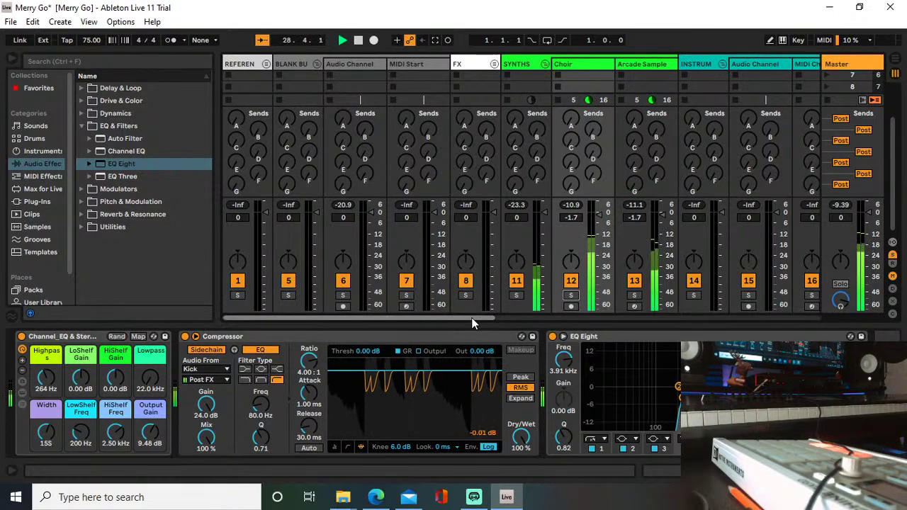
- Lower the Choir track's volume to -5.3 dB and its Channel EQ rack's output gain to 2.47 dB
left_click_drag(473, 323, 565, 305)
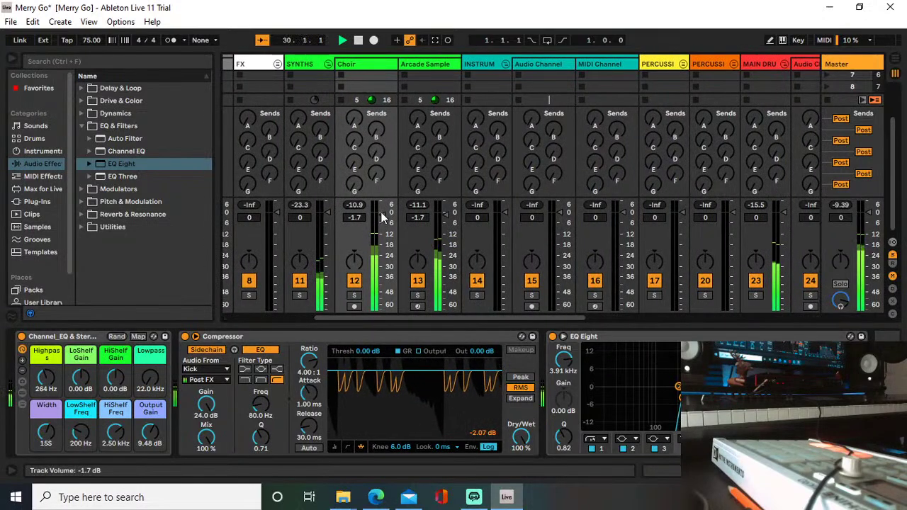
left_click_drag(381, 216, 382, 220)
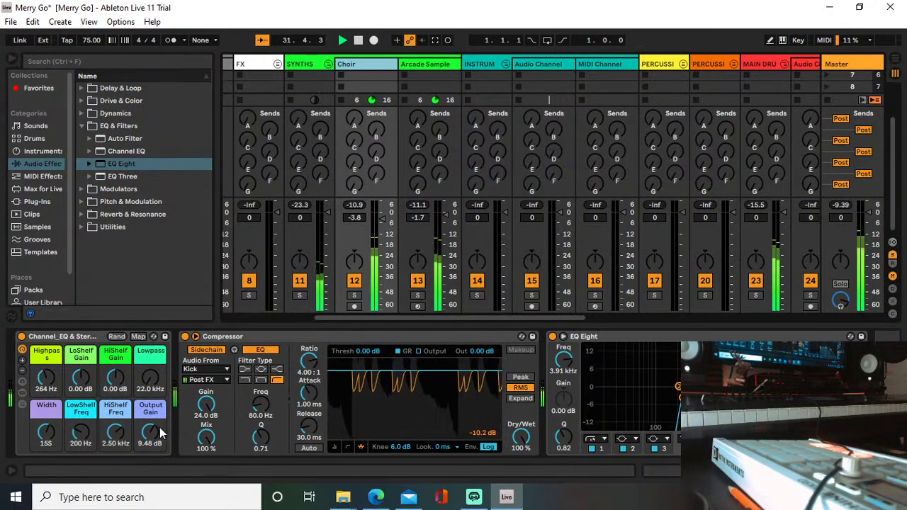
left_click_drag(160, 427, 159, 454)
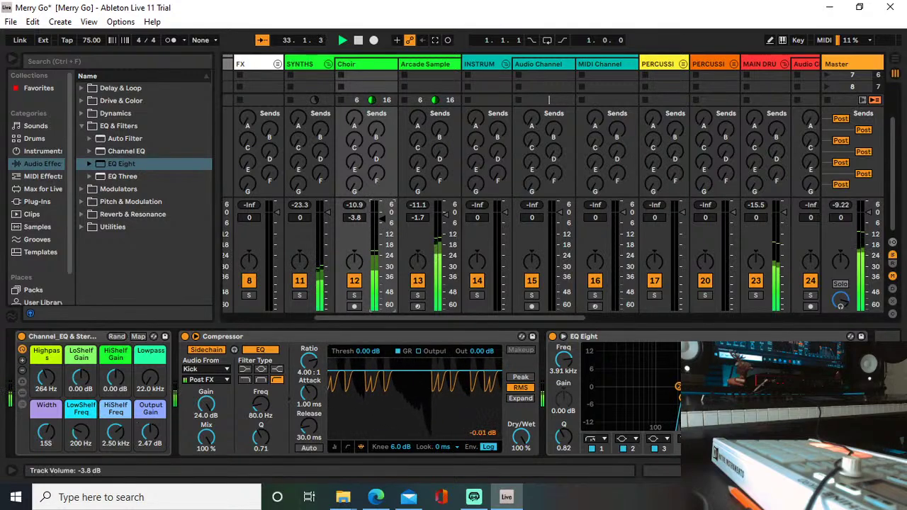
left_click_drag(382, 221, 370, 234)
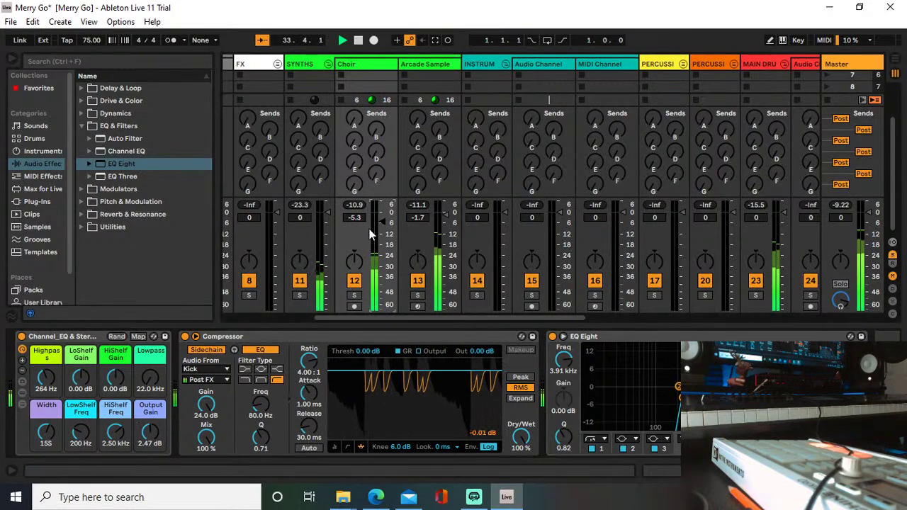
- Rebalance the Choir track by setting its rack's output gain to 21.0 dB and its track volume to -17.0 dB
left_click_drag(165, 433, 164, 411)
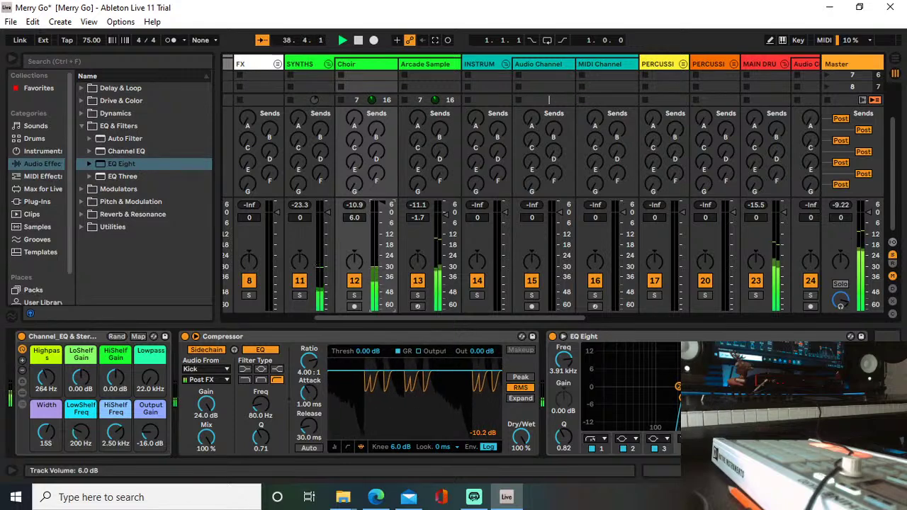
left_click_drag(354, 218, 354, 234)
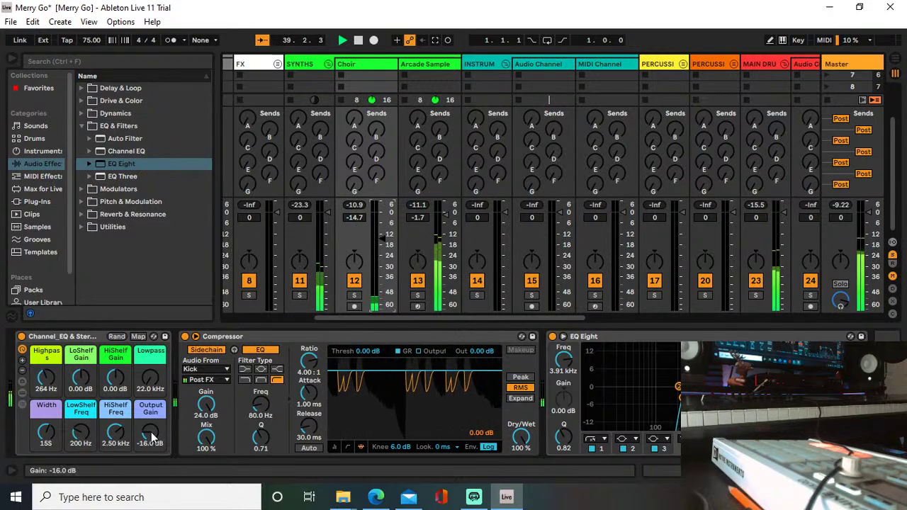
left_click_drag(151, 437, 151, 417)
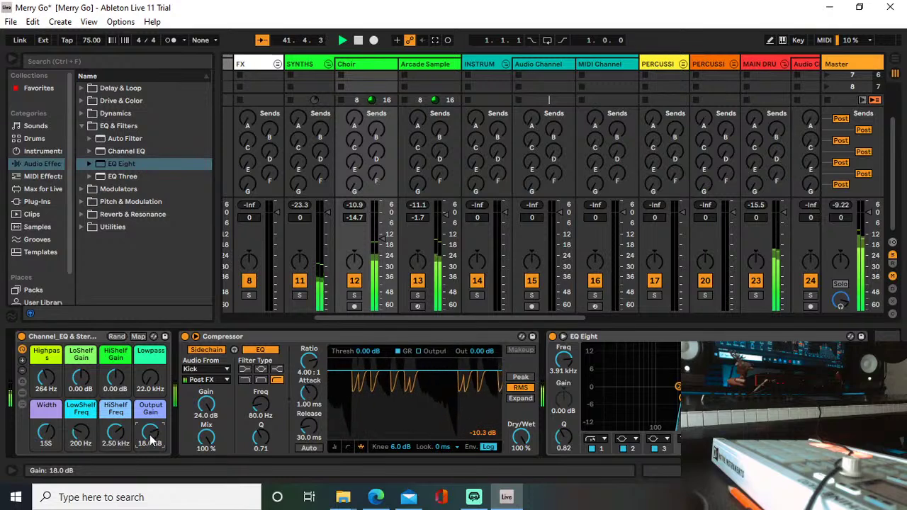
left_click_drag(151, 432, 151, 430)
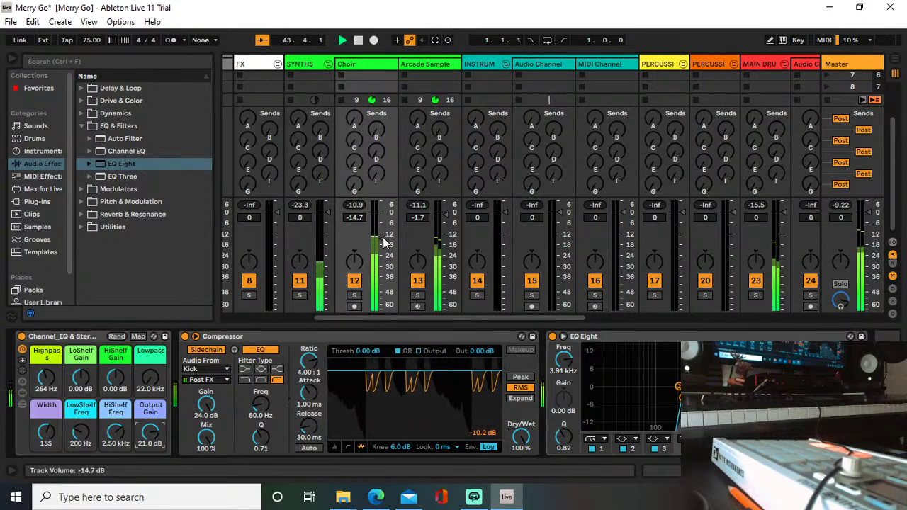
left_click_drag(383, 237, 382, 243)
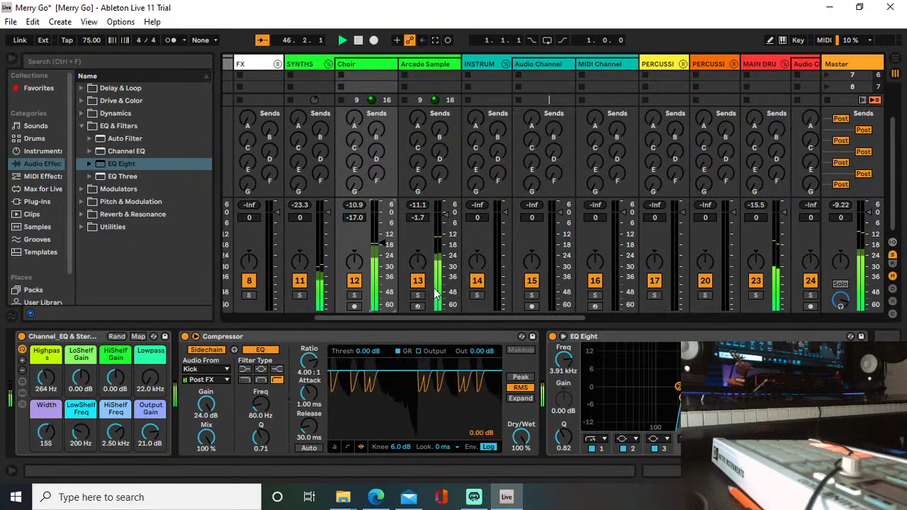
- Play back the beat while reviewing the drum, bass and synth channels in the mixer and the arrangement timeline
left_click_drag(452, 313, 759, 302)
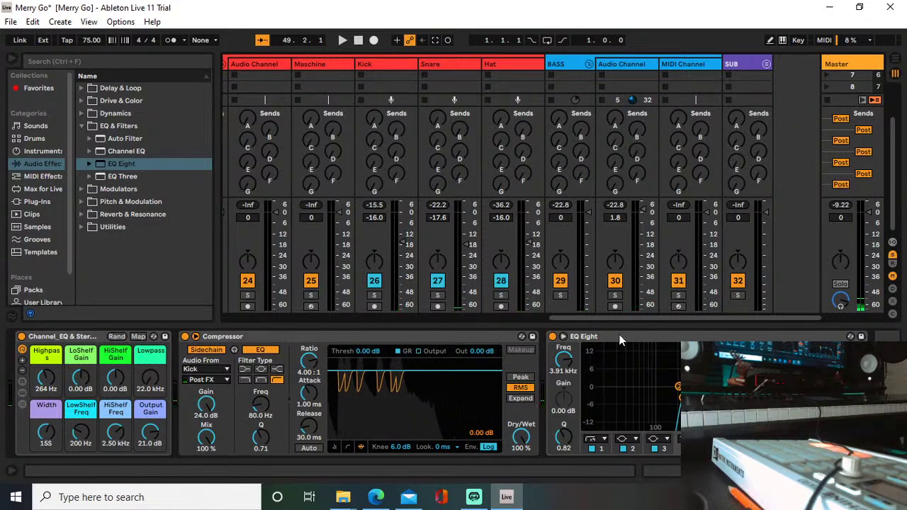
key("space")
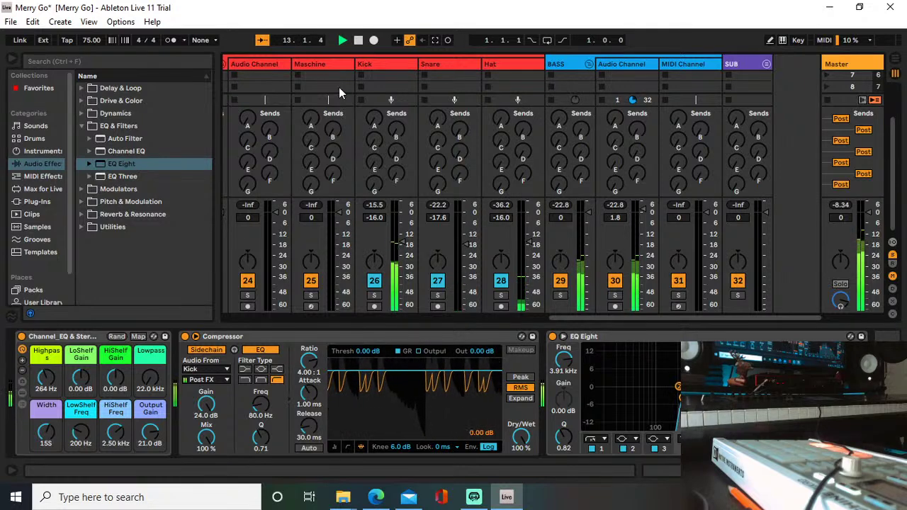
key("Tab")
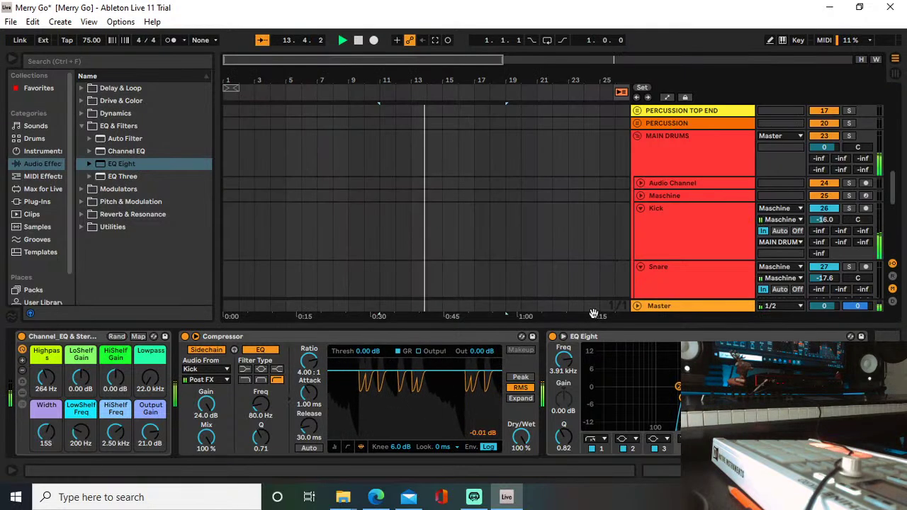
left_click_drag(318, 88, 318, 75)
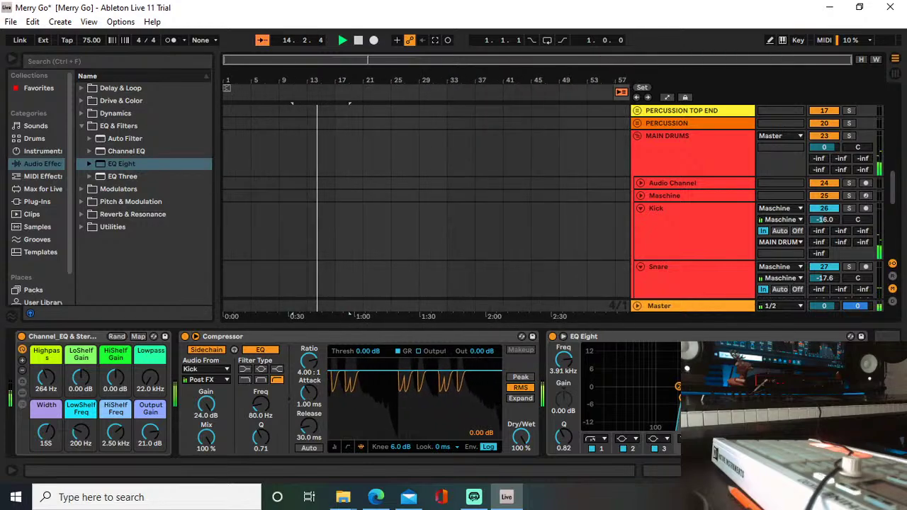
key("Tab")
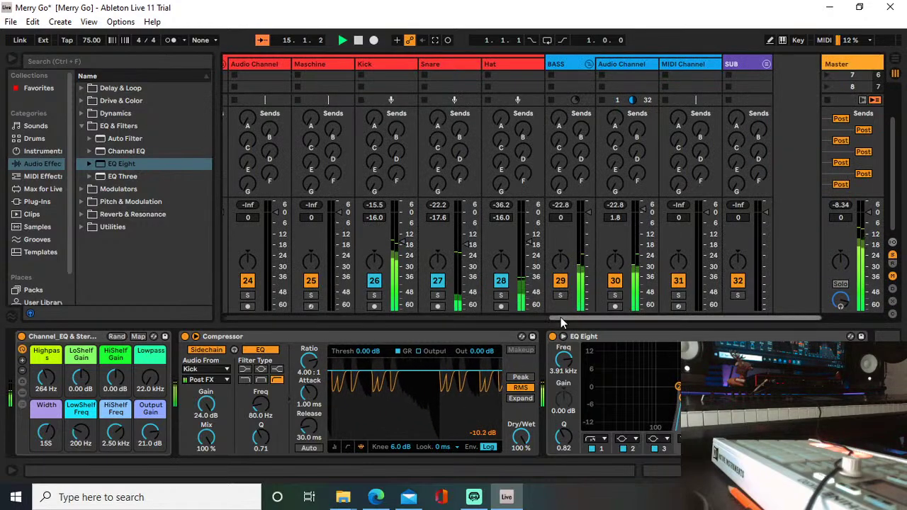
key("space")
left_click_drag(551, 317, 146, 292)
scroll(444, 118, "up", 5)
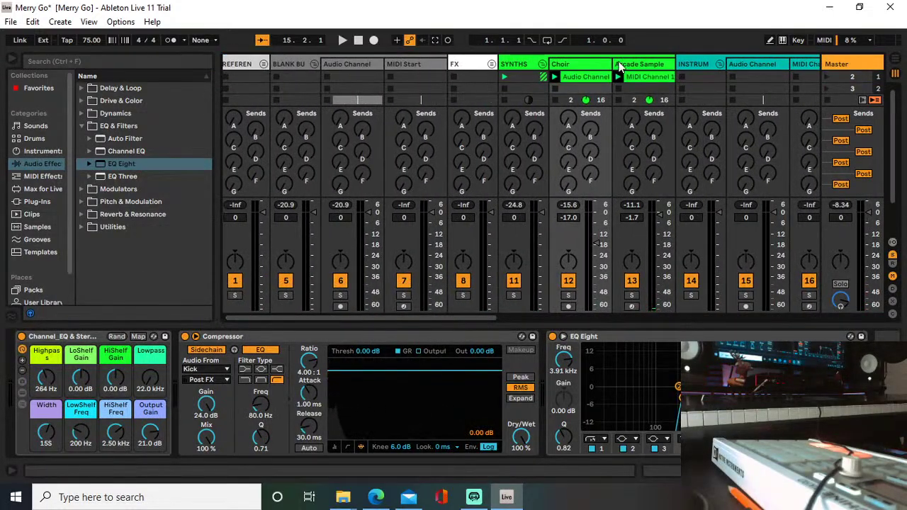
key("space")
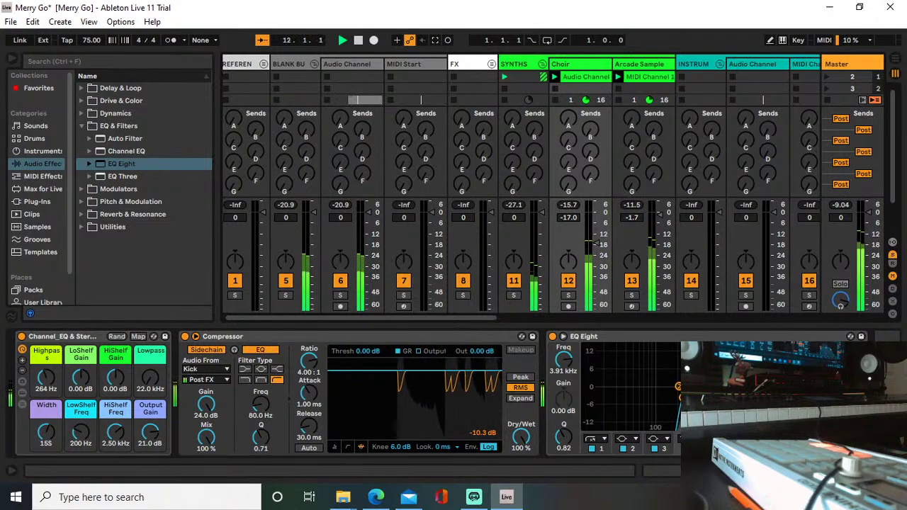
left_click(663, 77)
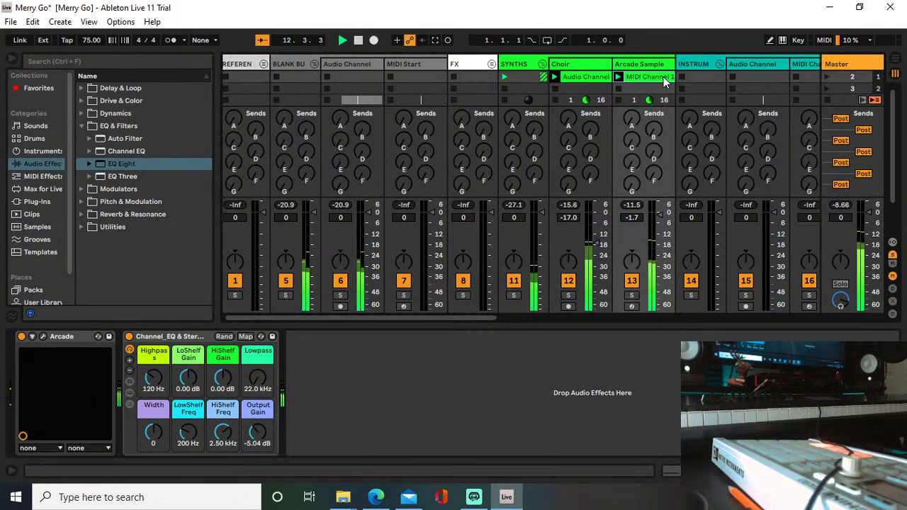
- Move the Group A1 audio clip on the BLANK BUSS audio channel to the start of bar 1 in the arrangement
key("Tab")
key("Tab")
key("Tab")
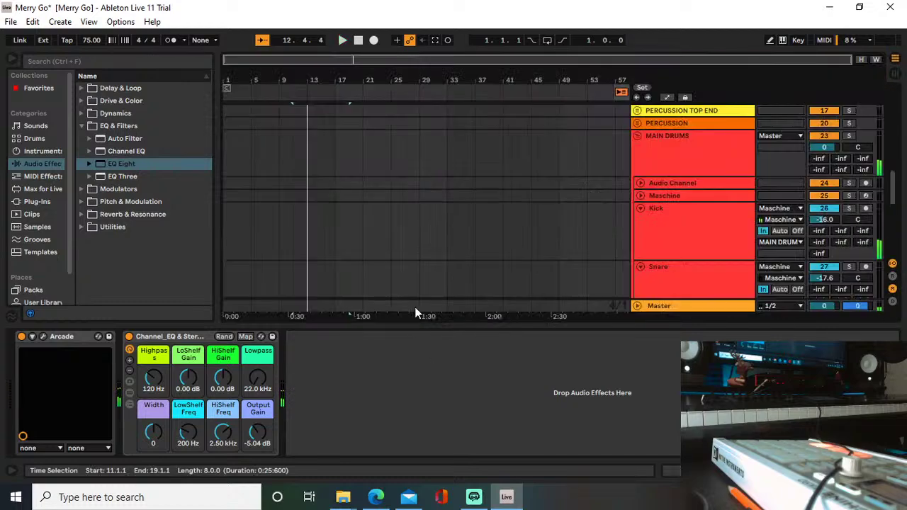
key("Tab")
key("Tab")
scroll(445, 193, "up", 10)
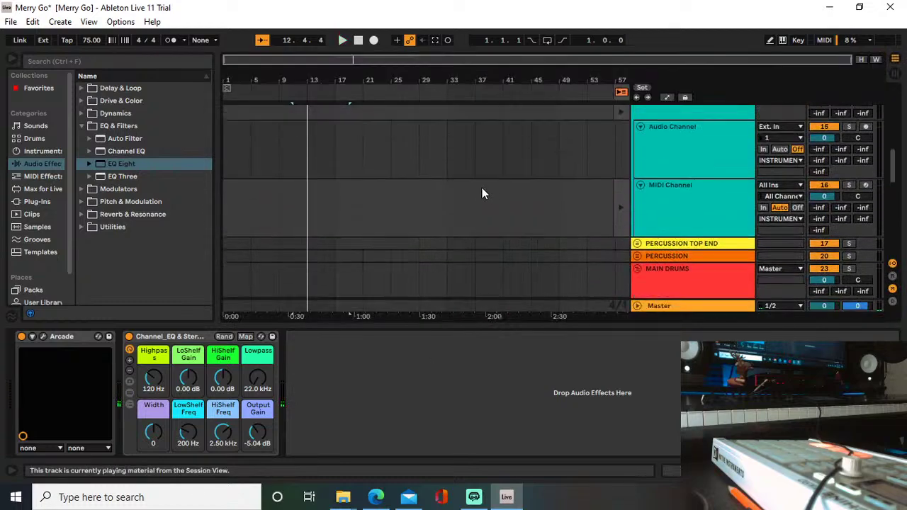
scroll(446, 202, "up", 4)
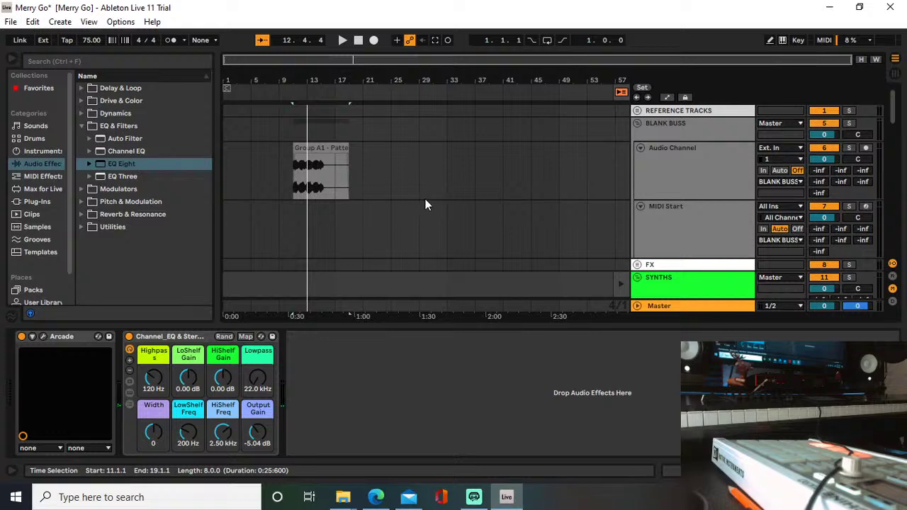
left_click(315, 149)
left_click_drag(315, 148, 236, 146)
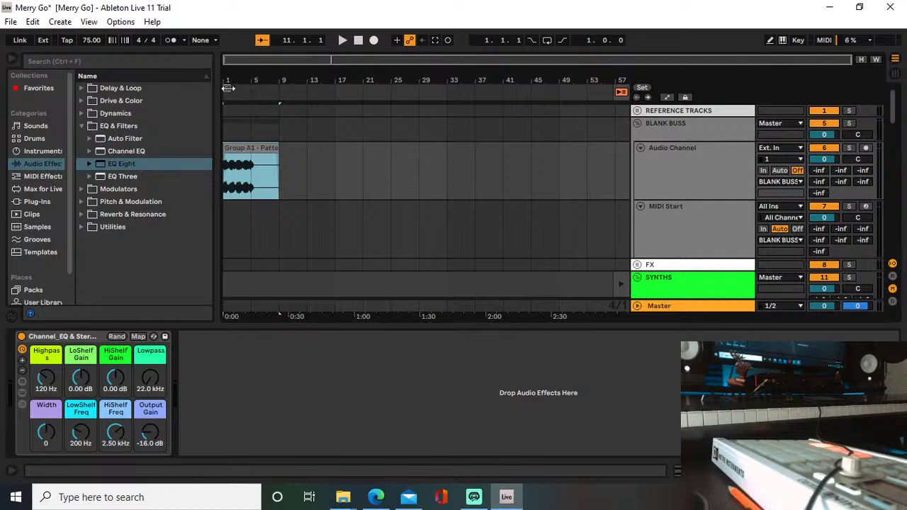
- Loop the first four bars of the arrangement and trim the Group A1 clip to four bars
left_click_drag(229, 87, 244, 88)
left_click(236, 87)
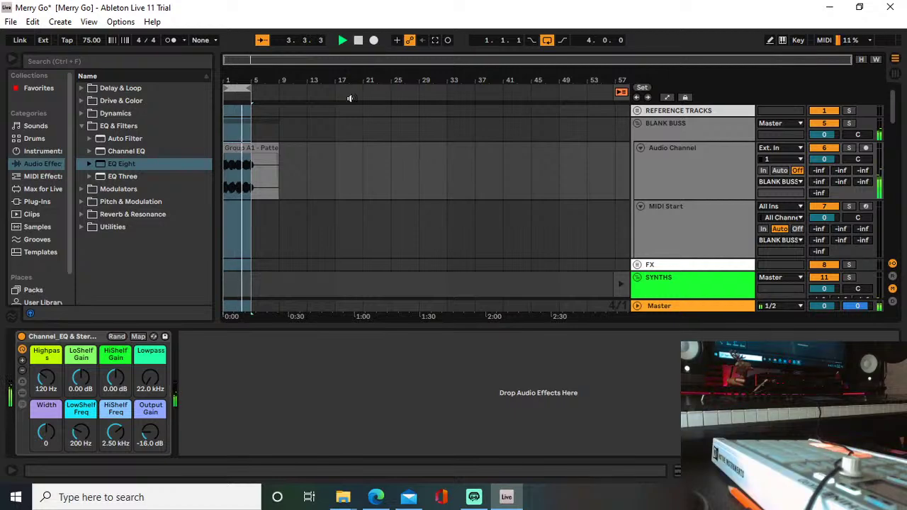
left_click_drag(272, 147, 249, 148)
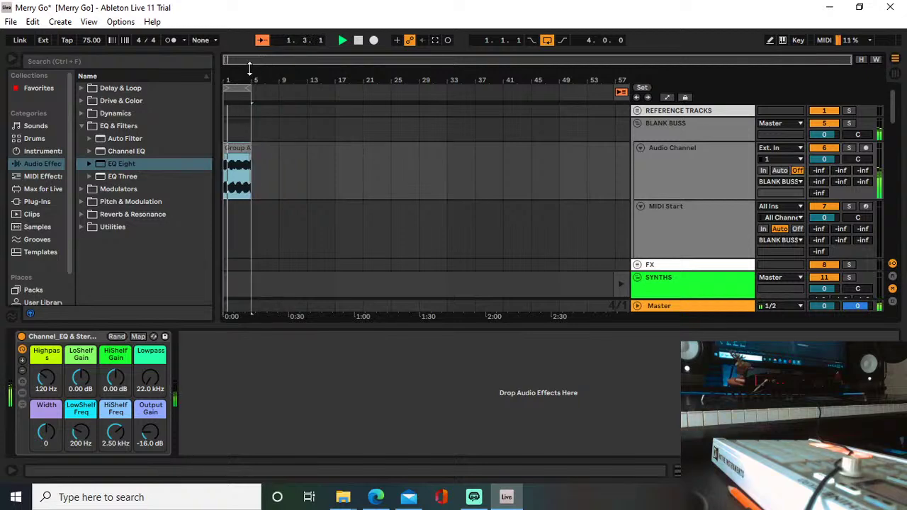
- Open the Maschine 2 plug-in window from the Maschine track in the MAIN DRUMS group
key("Tab")
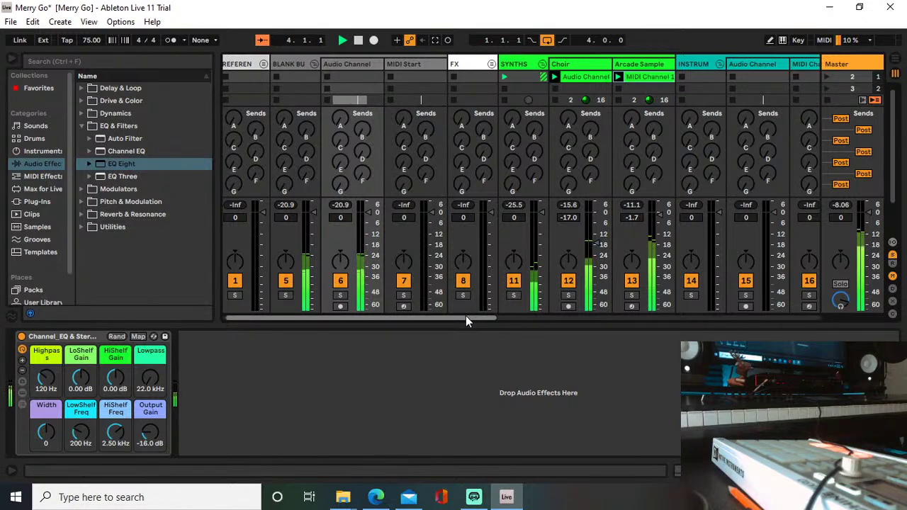
left_click_drag(466, 315, 641, 331)
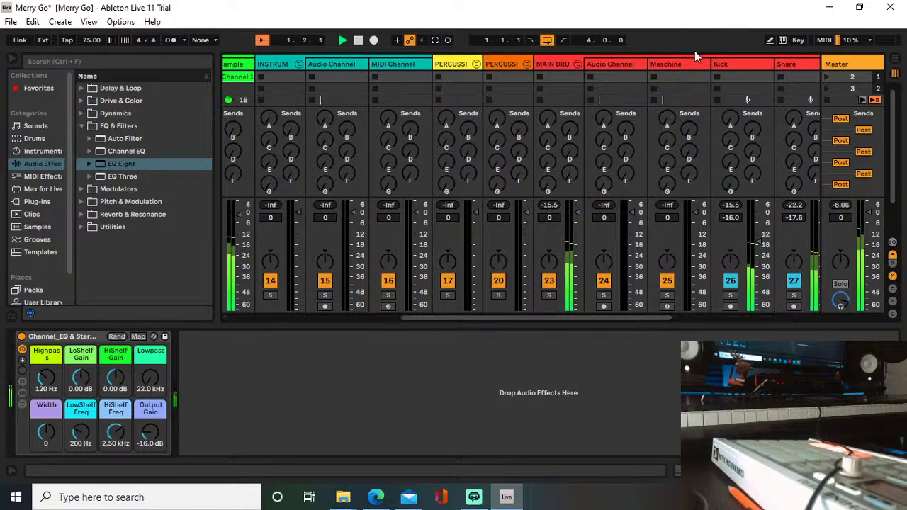
left_click(677, 64)
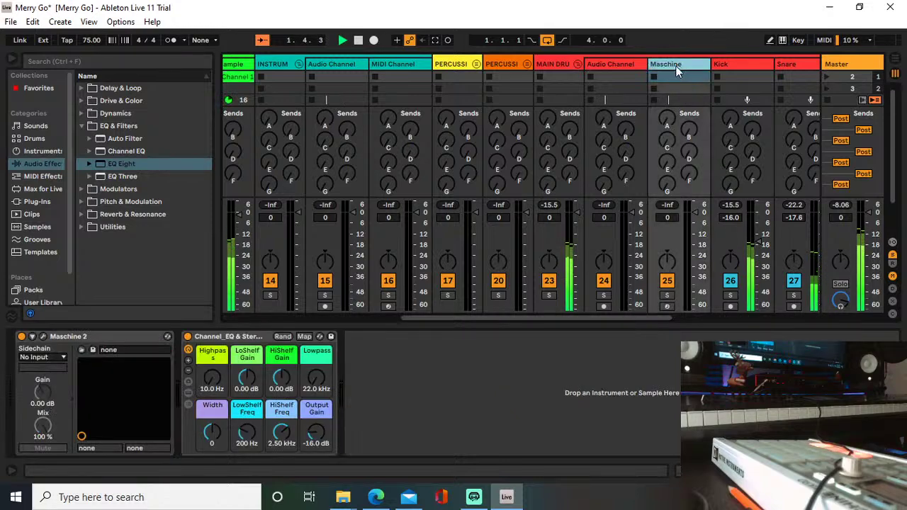
left_click(44, 337)
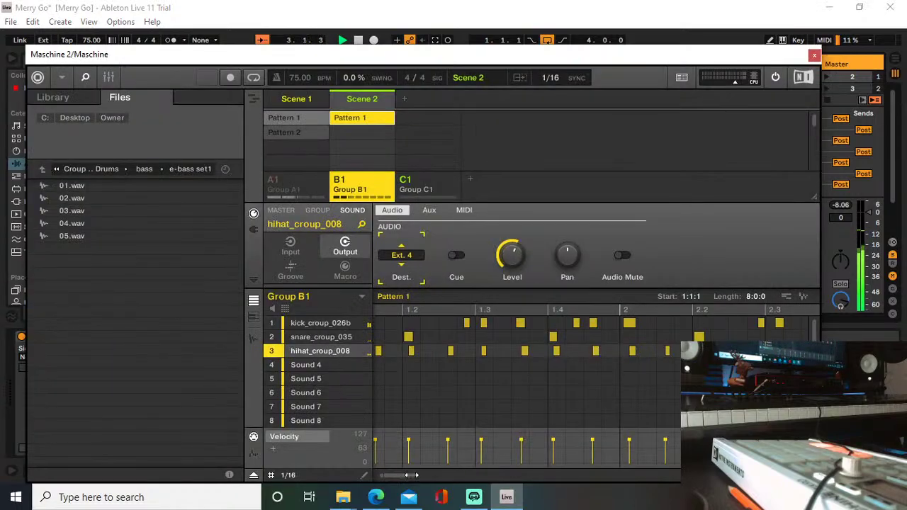
- Show the full length of Group B1's Pattern 1 and select all of its kick, snare and hi-hat notes
left_click_drag(414, 476, 669, 444)
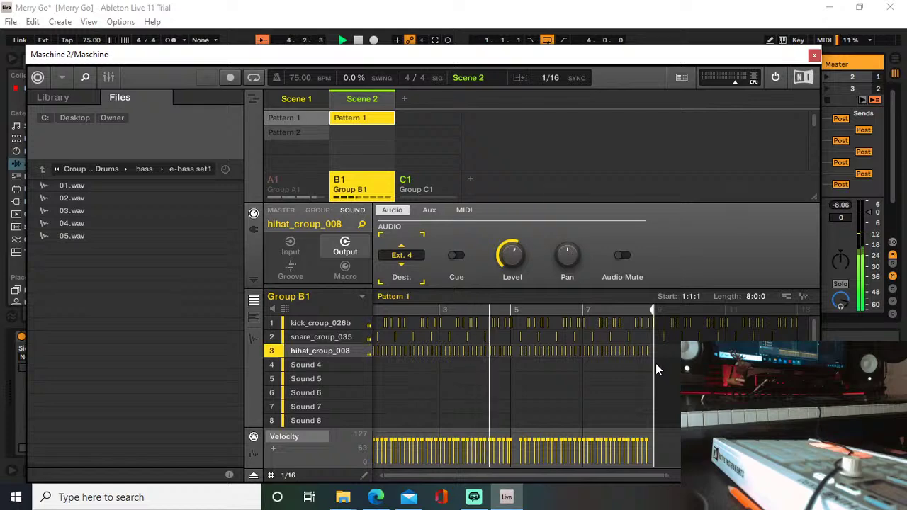
left_click_drag(662, 479, 730, 327)
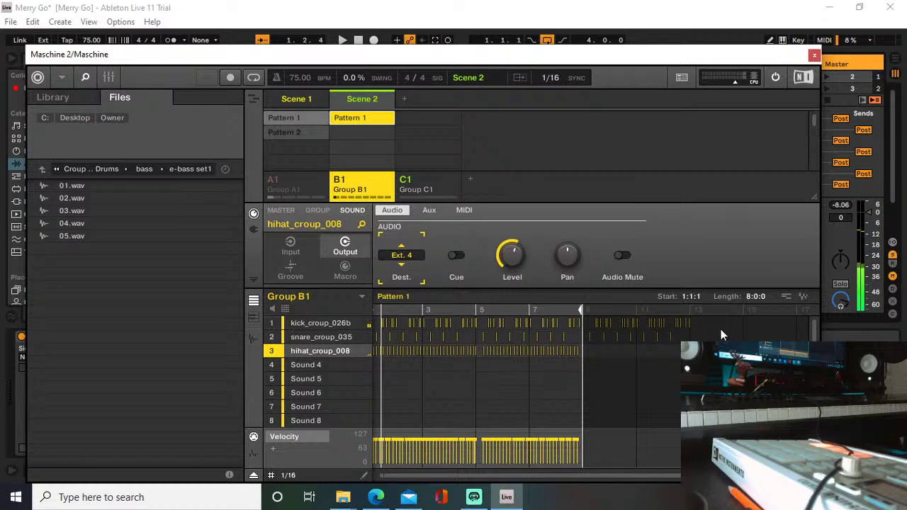
key("Down")
key("ctrl+a")
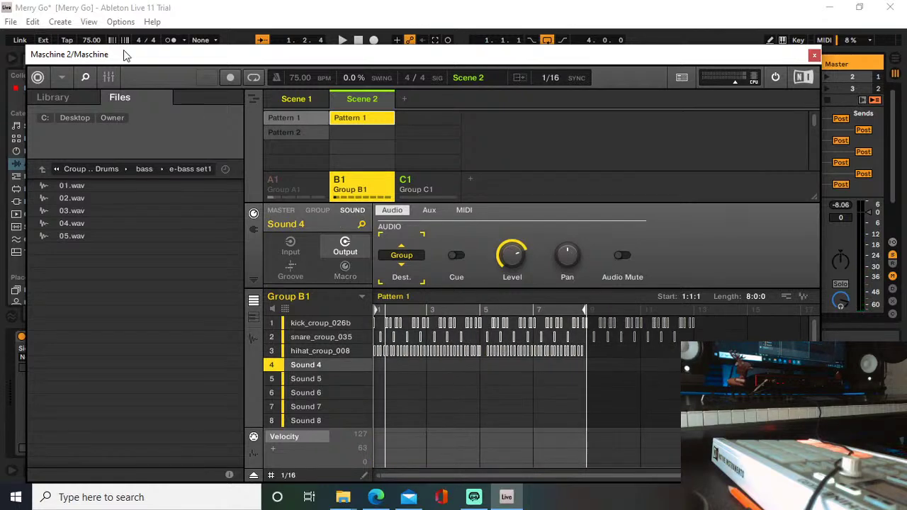
- Add Pattern 2 to Group B1 in Scene 2, start playback, and switch the group back to Pattern 1
left_click(360, 133)
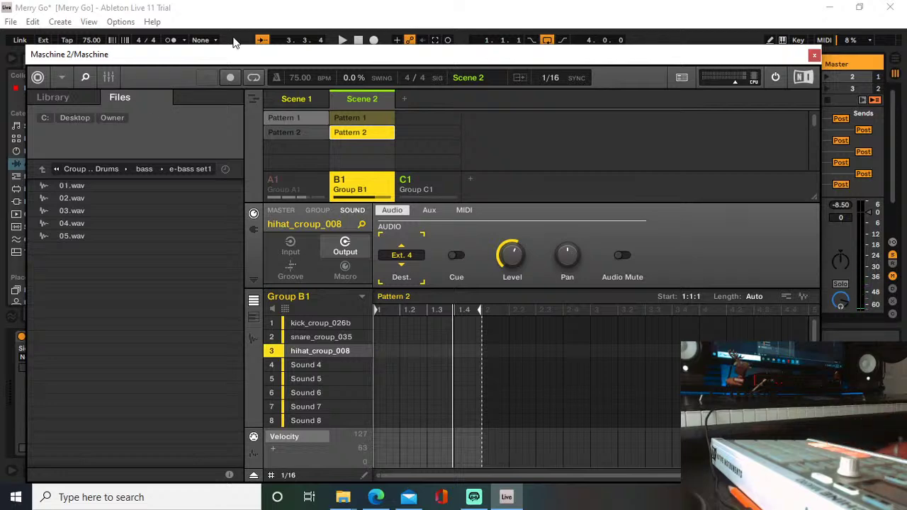
key("space")
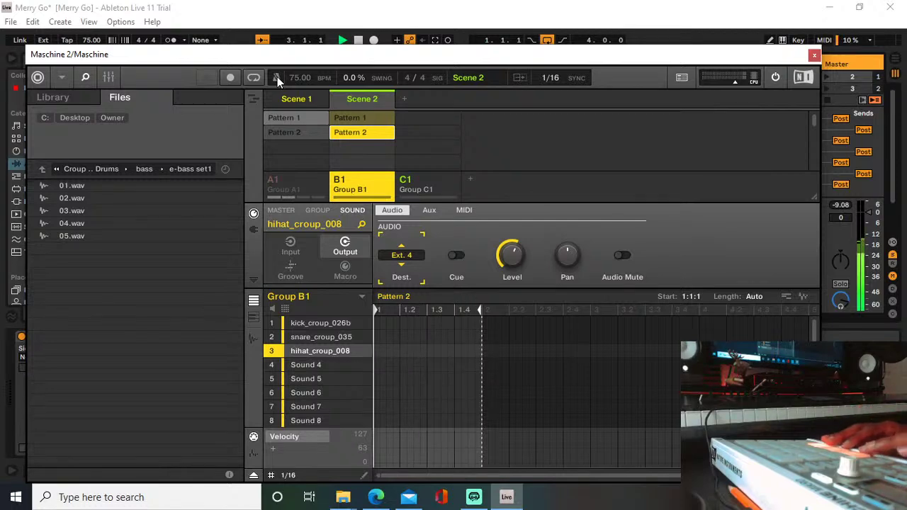
left_click(359, 119)
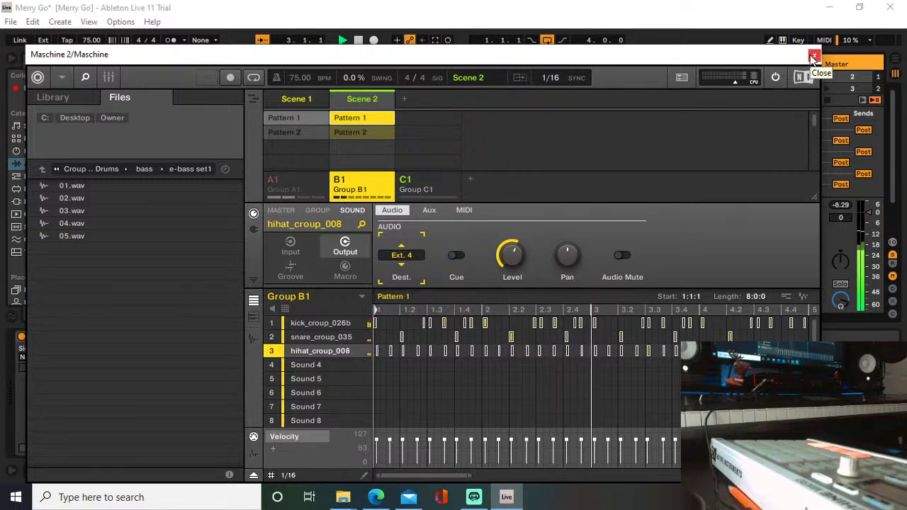
- Select Sound 4 in Group B1 and browse to the hihatloops folder of the Croup - Filthy Drums samples
left_click(315, 366)
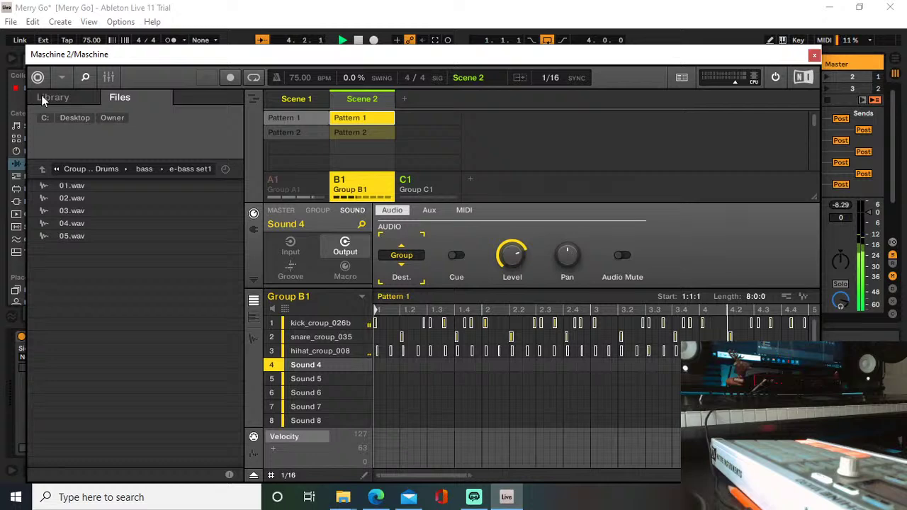
left_click(43, 170)
left_click(43, 170)
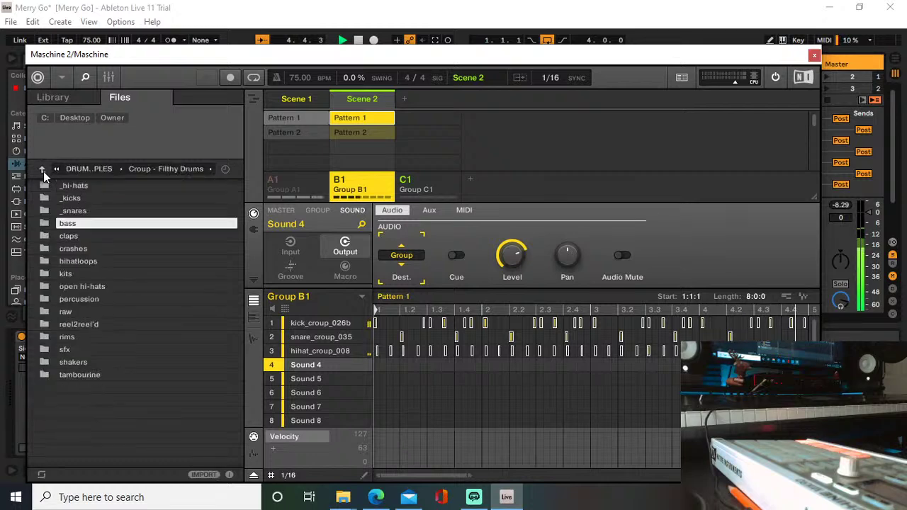
left_click(97, 262)
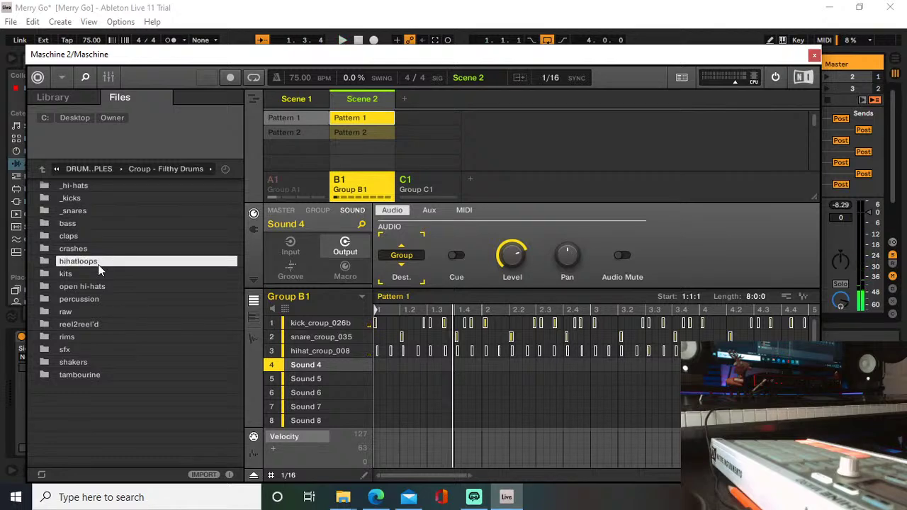
double_click(83, 261)
- Audition several hi-hat loops, including 08, 012a, 014 and 015, and load hhloop_croup_019a.wav into Sound 4
left_click(91, 288)
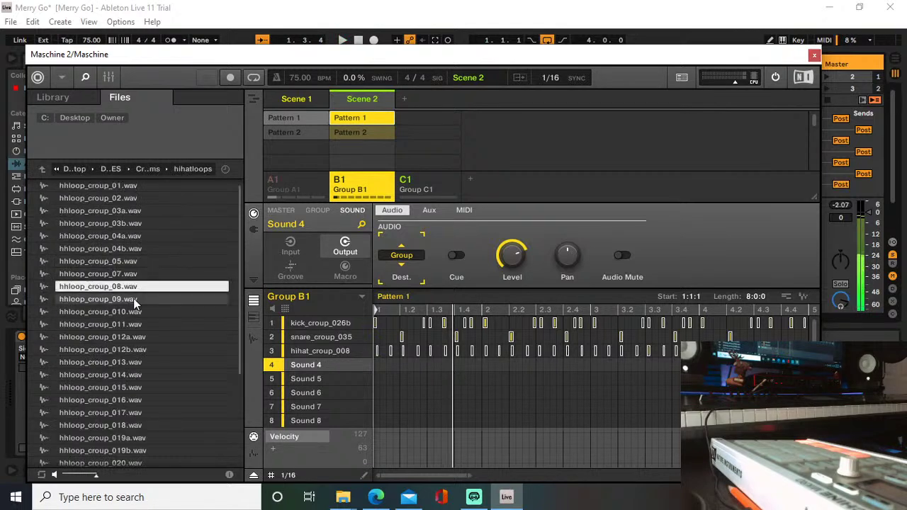
left_click(163, 336)
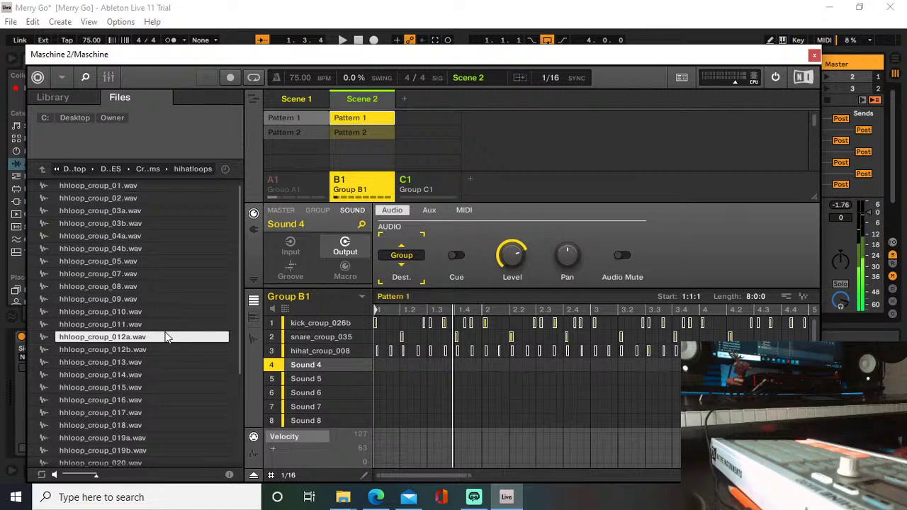
left_click(136, 376)
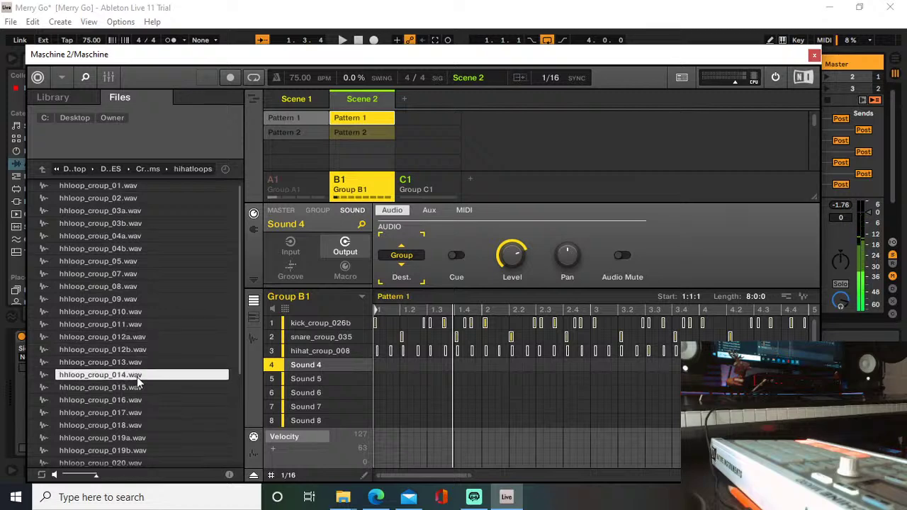
left_click(132, 391)
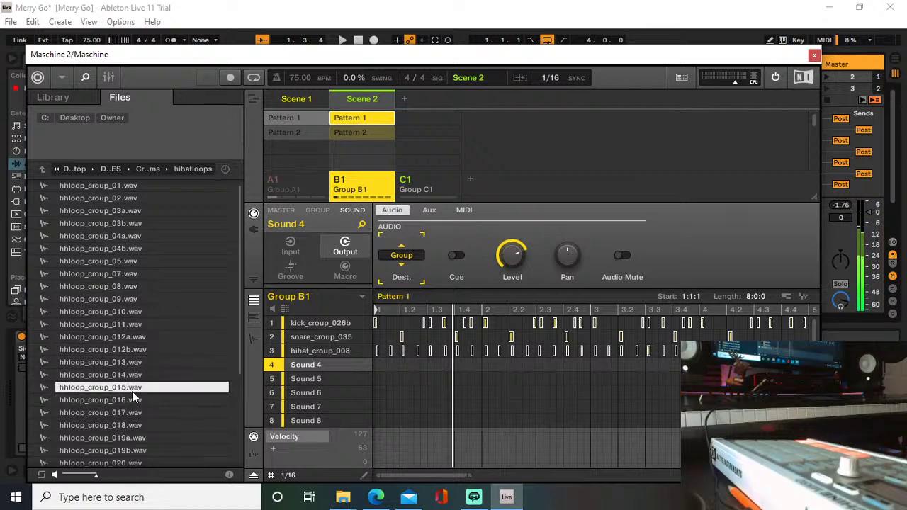
left_click(127, 437)
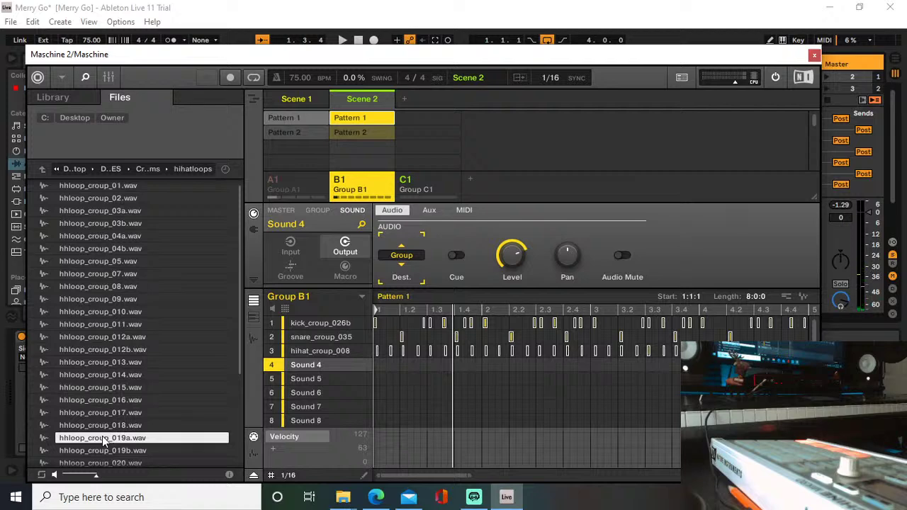
left_click_drag(104, 441, 278, 359)
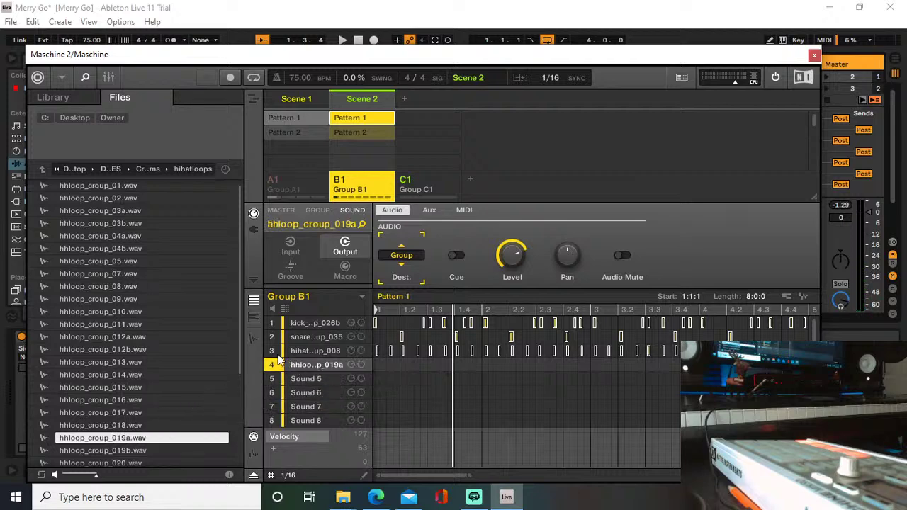
- Set up sample recording on Sound 4 with the Internal source, Master input and Detect mode
left_click(254, 339)
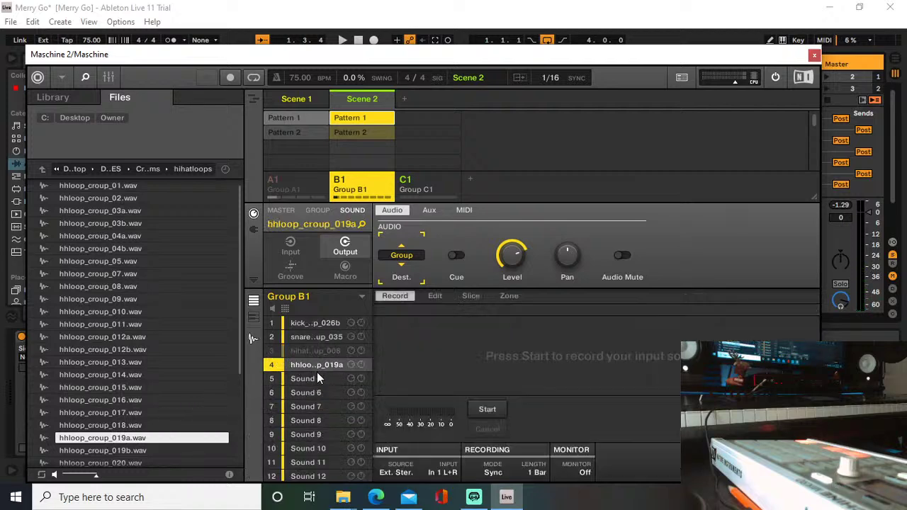
left_click_drag(500, 60, 485, 6)
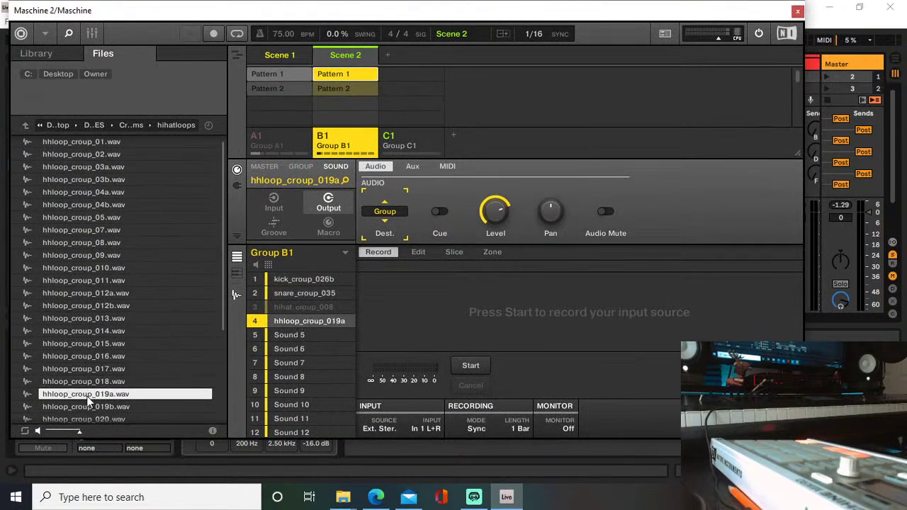
left_click_drag(81, 397, 337, 323)
left_click(373, 428)
left_click(383, 410)
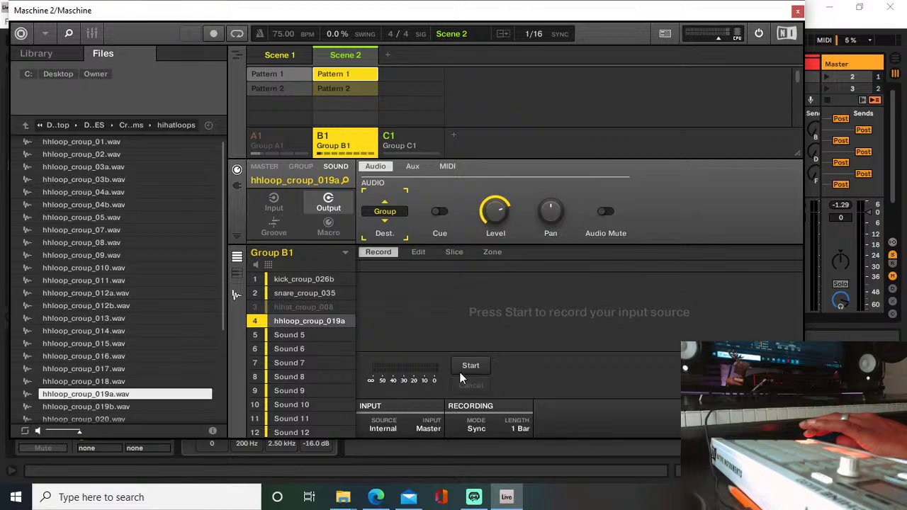
left_click(477, 428)
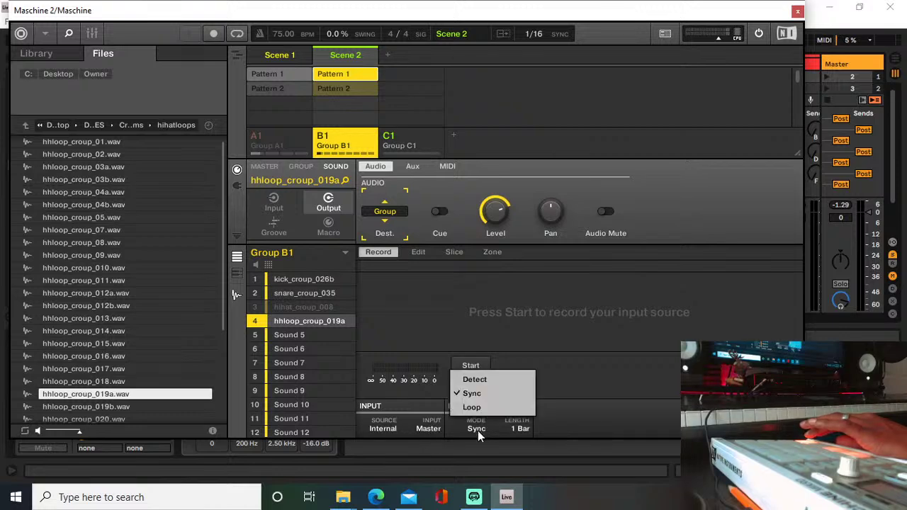
left_click(480, 379)
- Record a first take of the hi-hat loop into Sound 4, play it back and delete it
left_click(483, 367)
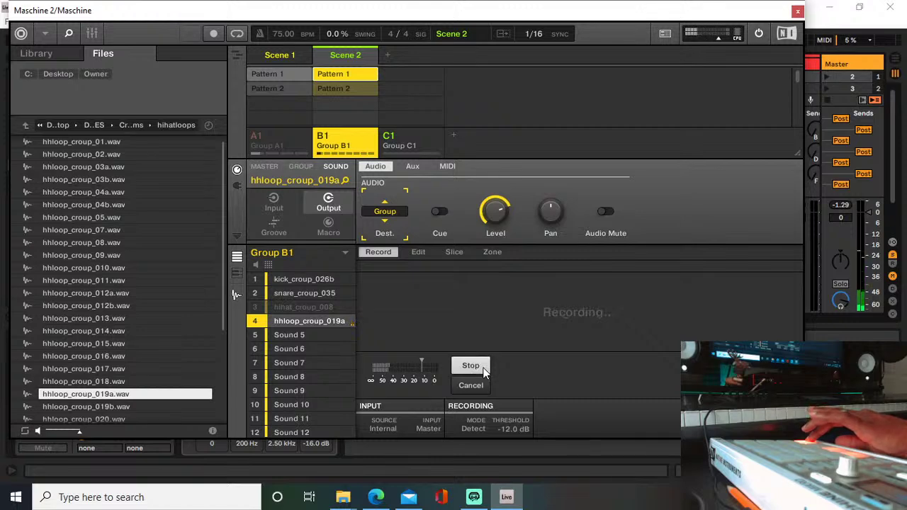
left_click(483, 369)
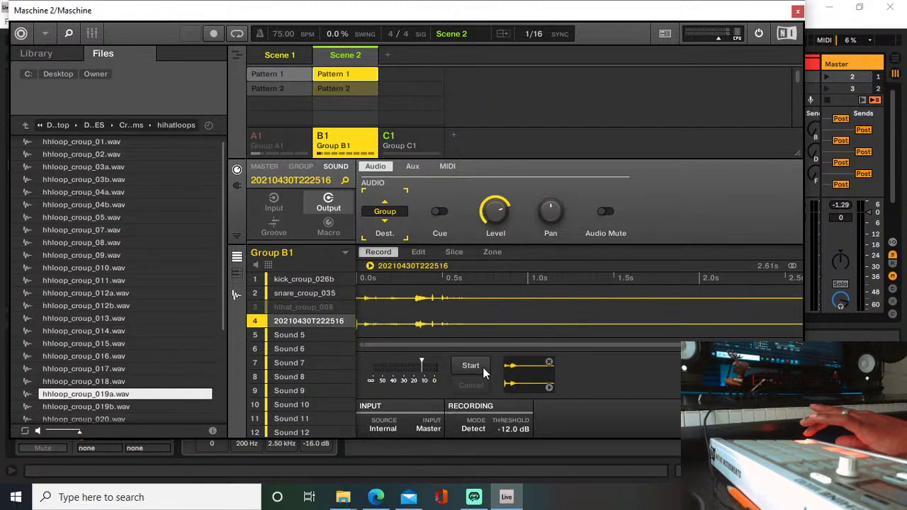
left_click(549, 388)
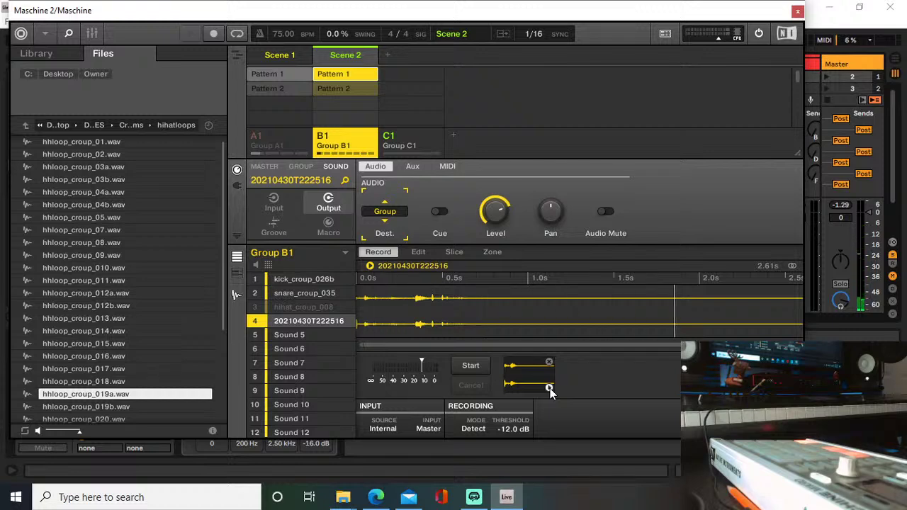
left_click(550, 388)
left_click(549, 388)
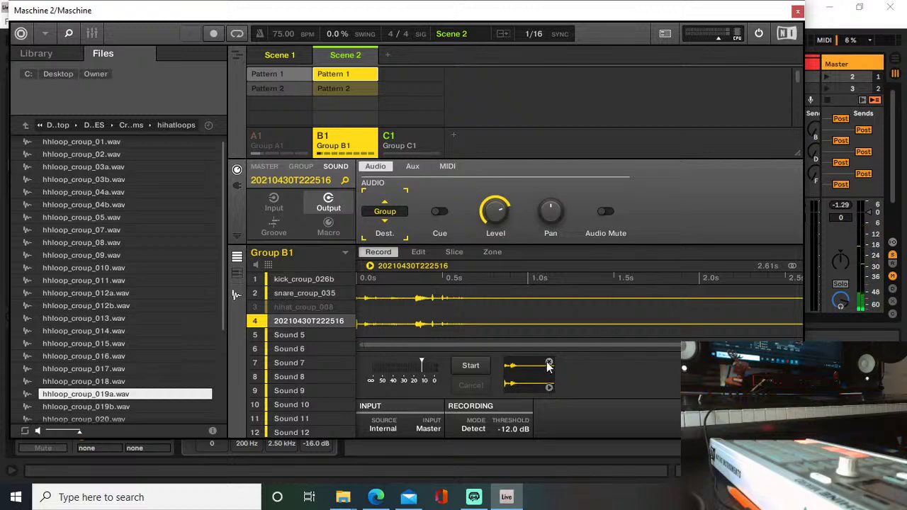
left_click(548, 362)
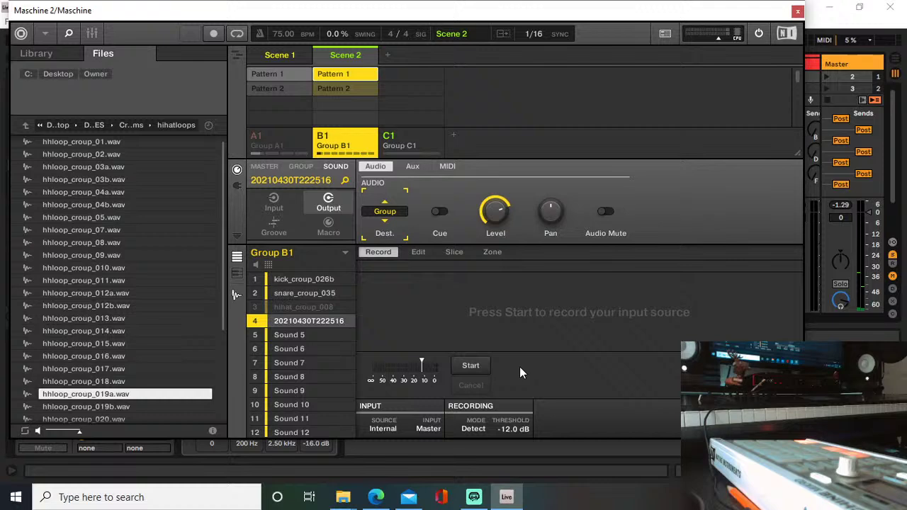
- Record a longer take of the hi-hat loop into Sound 4, about 3 seconds, and play it back
left_click(475, 365)
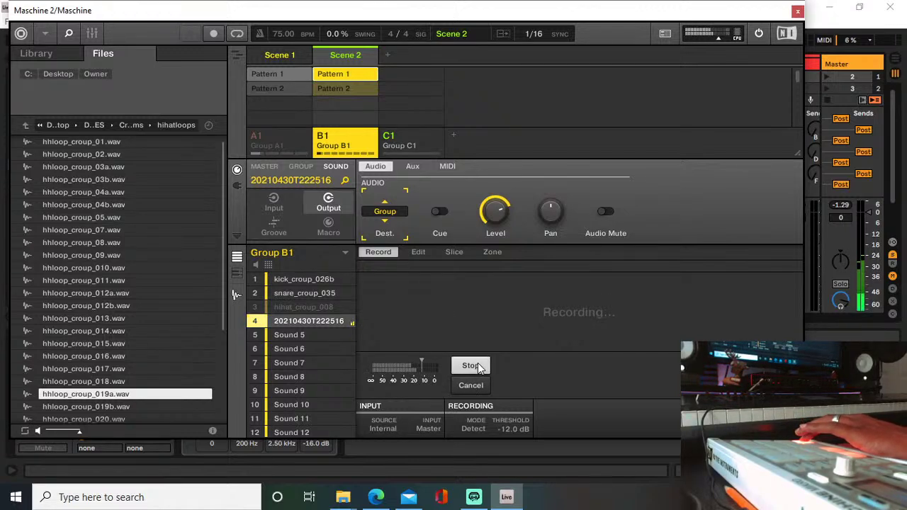
left_click(478, 367)
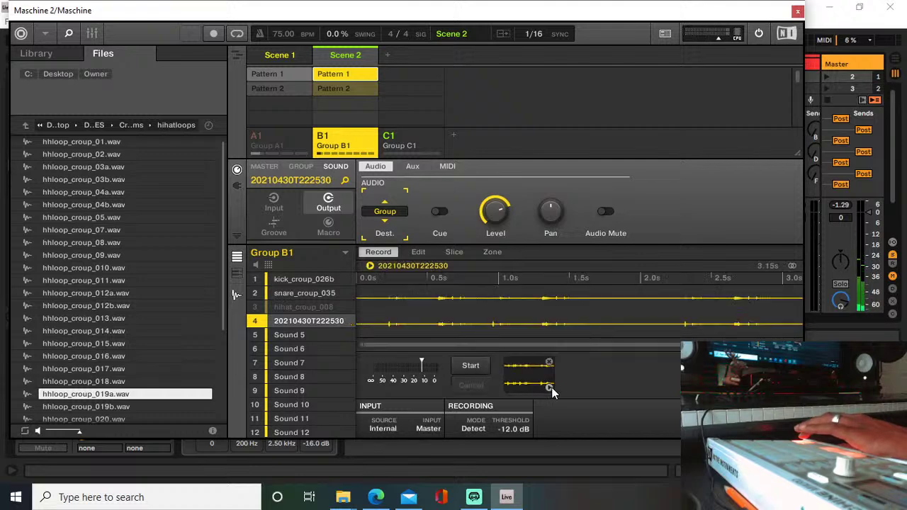
left_click(550, 388)
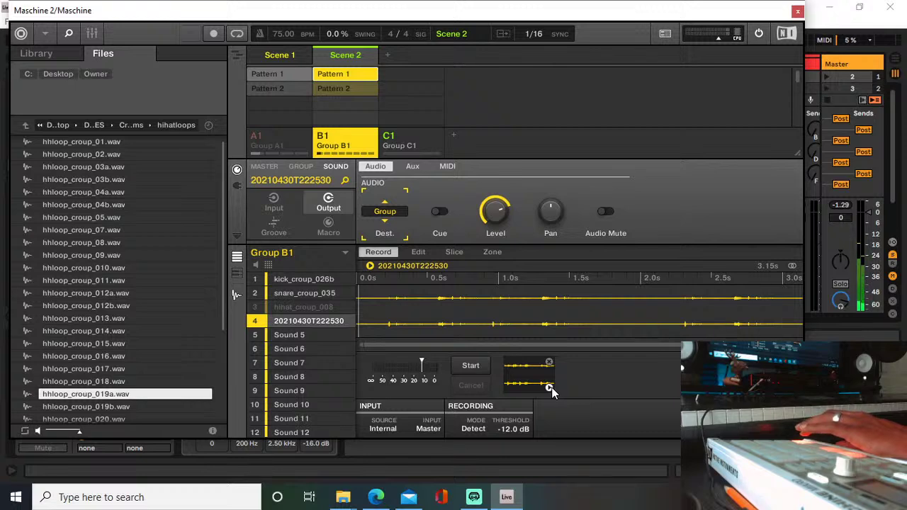
left_click(550, 388)
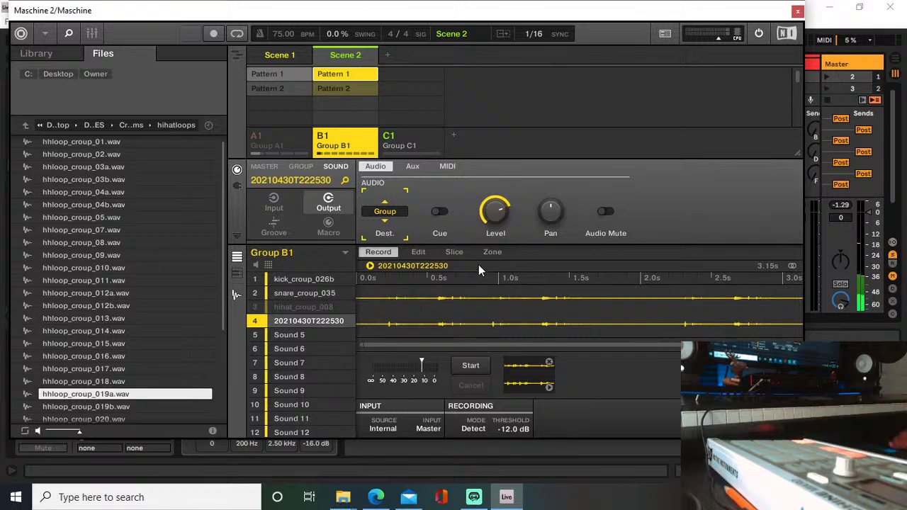
- Trim the recorded hi-hat sample's play range to start at 25562 on the hit and end at 74649
left_click(461, 254)
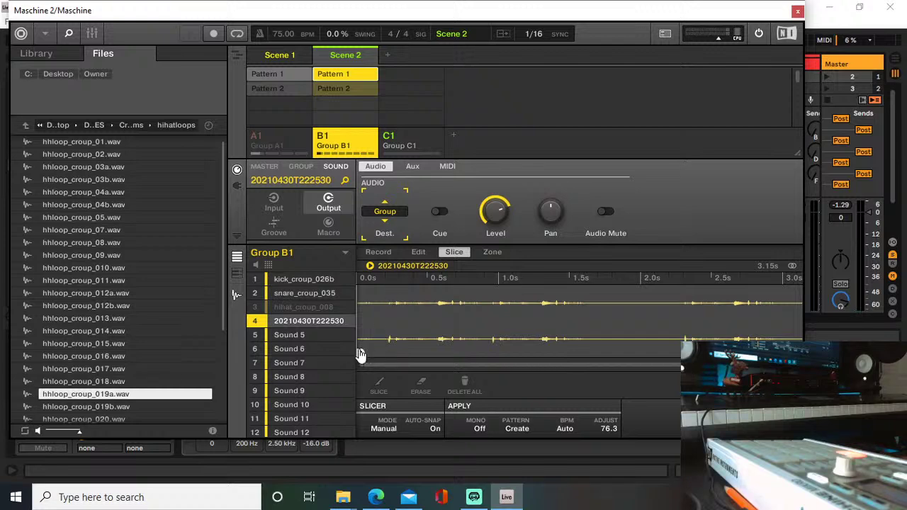
left_click(416, 253)
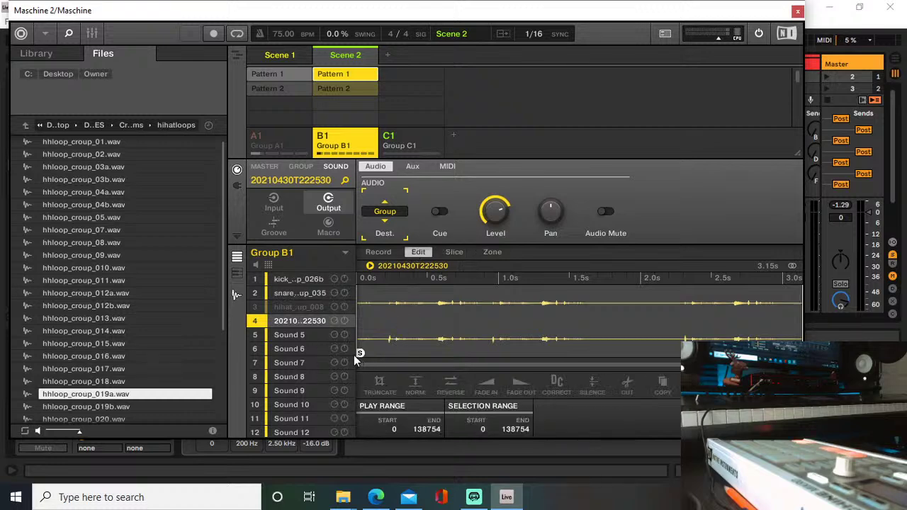
left_click_drag(361, 352, 440, 357)
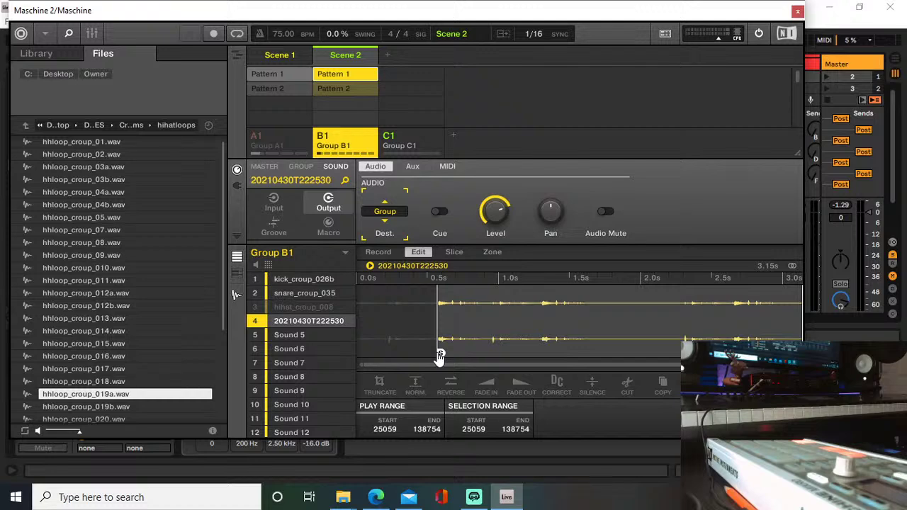
left_click_drag(440, 356, 439, 356)
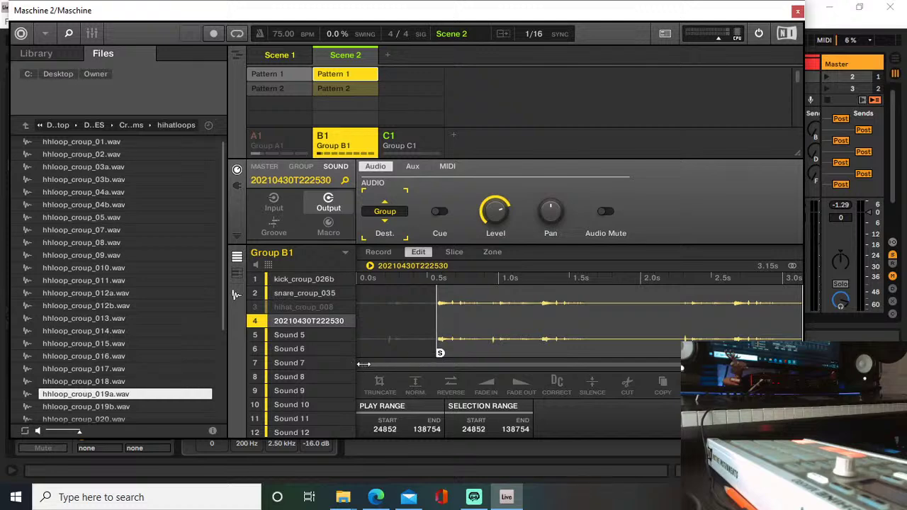
mouse_move(365, 364)
left_mouse_down()
mouse_move(582, 355)
mouse_move(582, 386)
mouse_move(425, 381)
mouse_move(457, 380)
mouse_move(447, 380)
left_mouse_up()
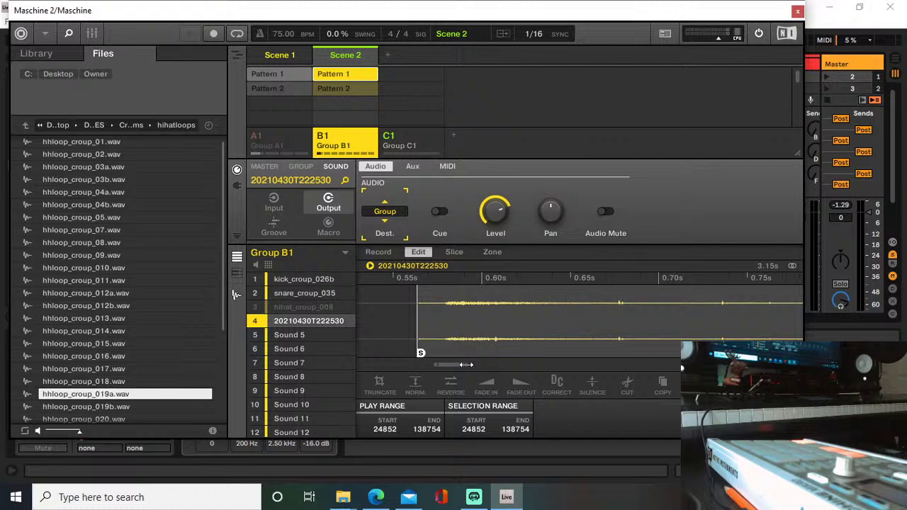
mouse_move(421, 356)
left_mouse_down()
mouse_move(465, 368)
mouse_move(450, 365)
mouse_move(491, 363)
mouse_move(415, 365)
mouse_move(450, 365)
left_mouse_up()
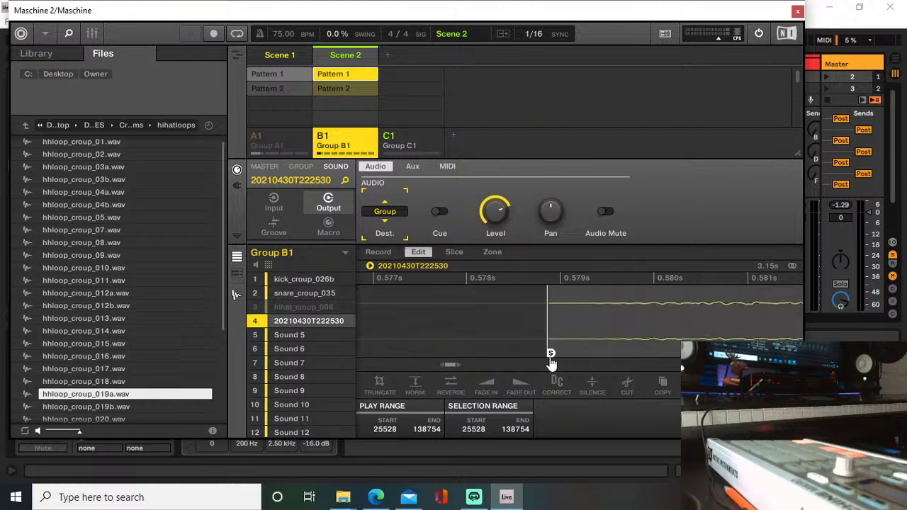
left_click_drag(552, 355, 621, 377)
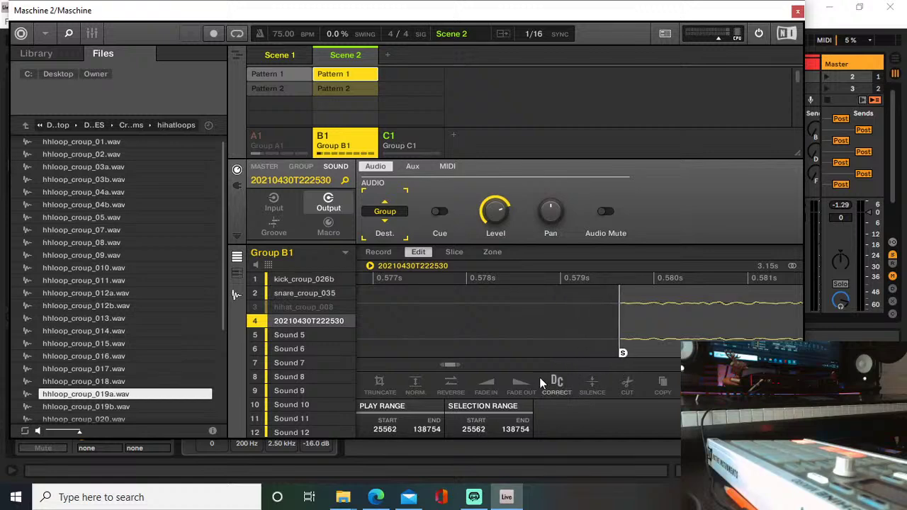
left_click_drag(454, 363, 650, 362)
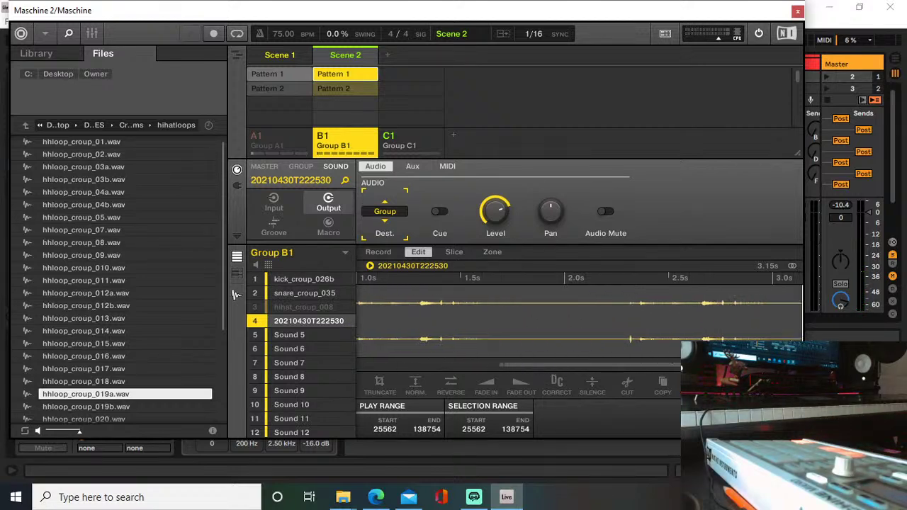
left_click_drag(801, 353, 500, 355)
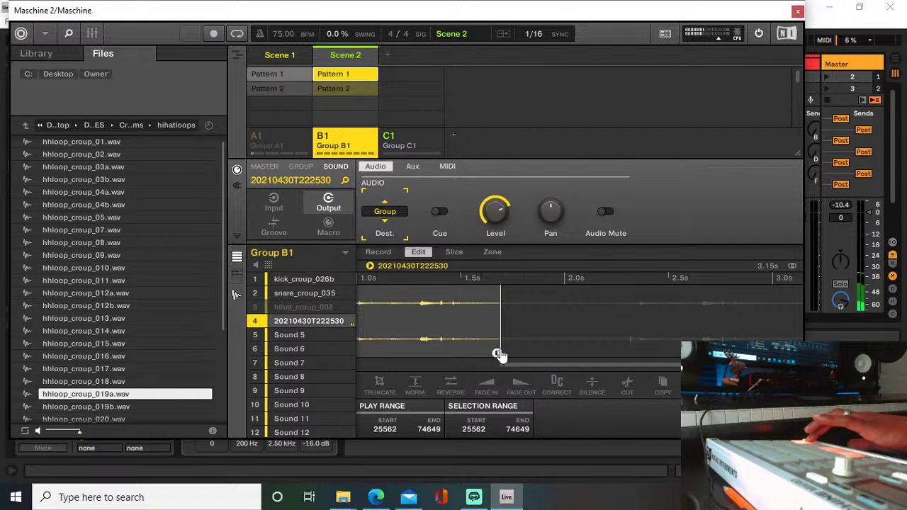
- Slice the recorded sample in Split mode with 4 slices and move the first slice's start to about 0.2 s
left_click(454, 252)
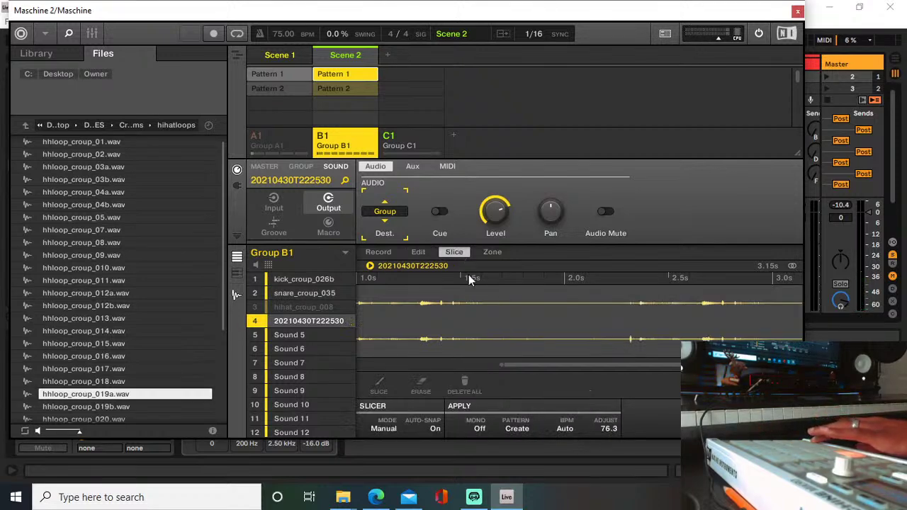
left_click(386, 426)
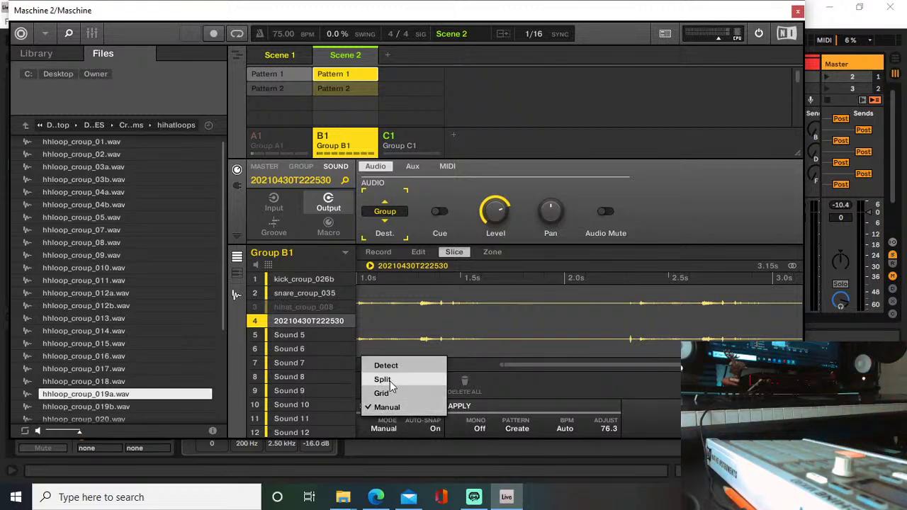
left_click(390, 381)
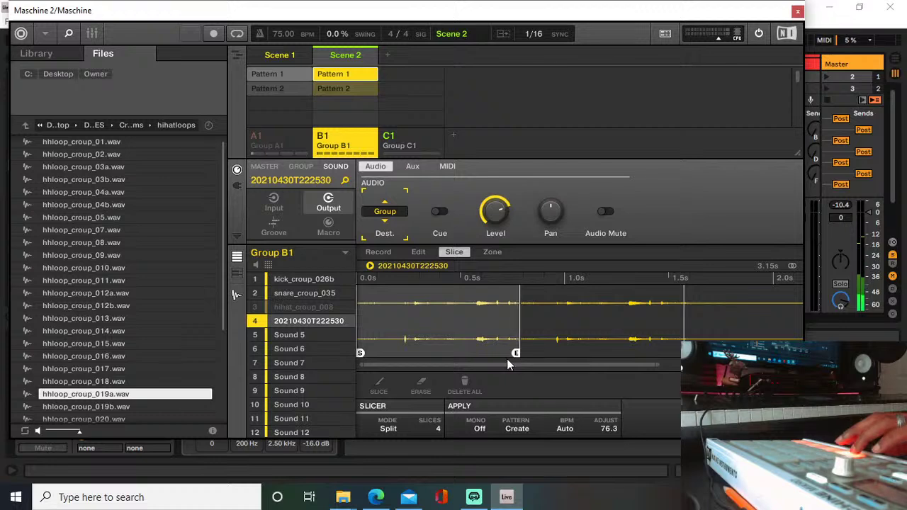
left_click_drag(361, 352, 404, 364)
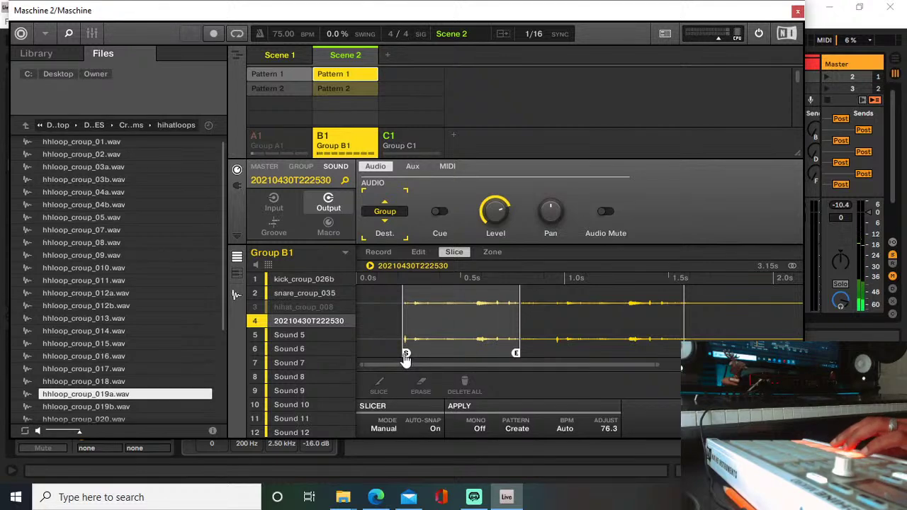
- Truncate the recorded hi-hat sample in Sound 4 to its play range of 25562 to 74649, and delete the take
left_click_drag(406, 358, 354, 348)
left_click(418, 252)
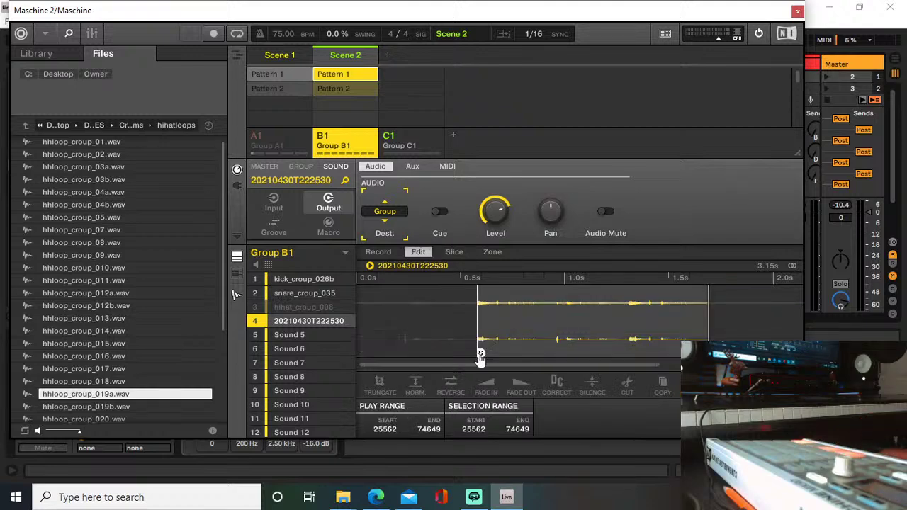
left_click(379, 384)
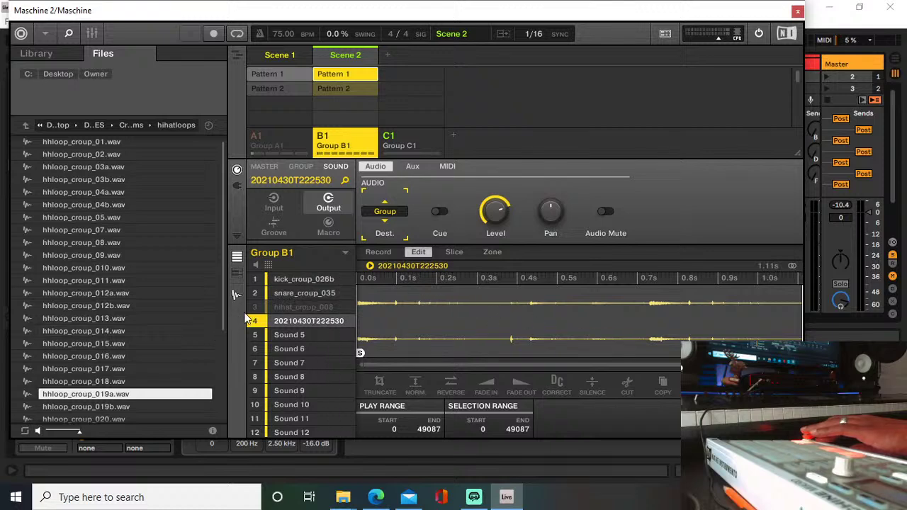
left_click(378, 252)
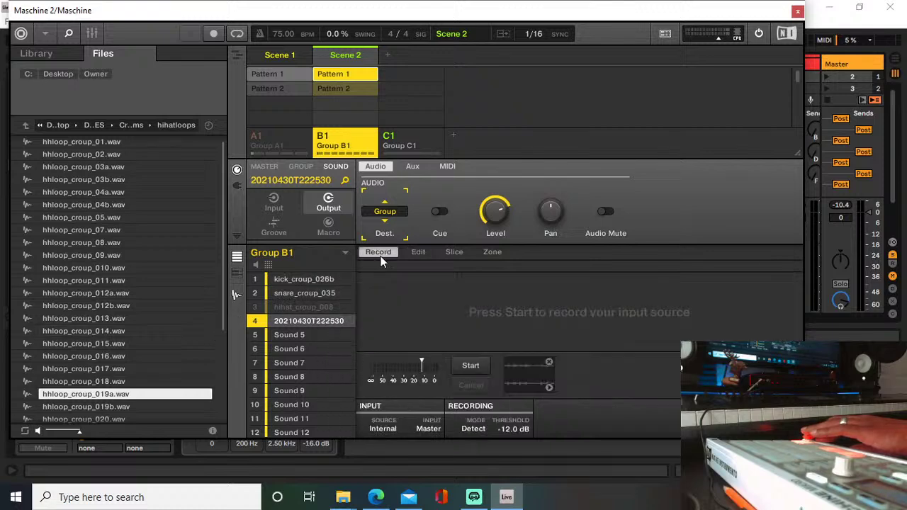
left_click(548, 362)
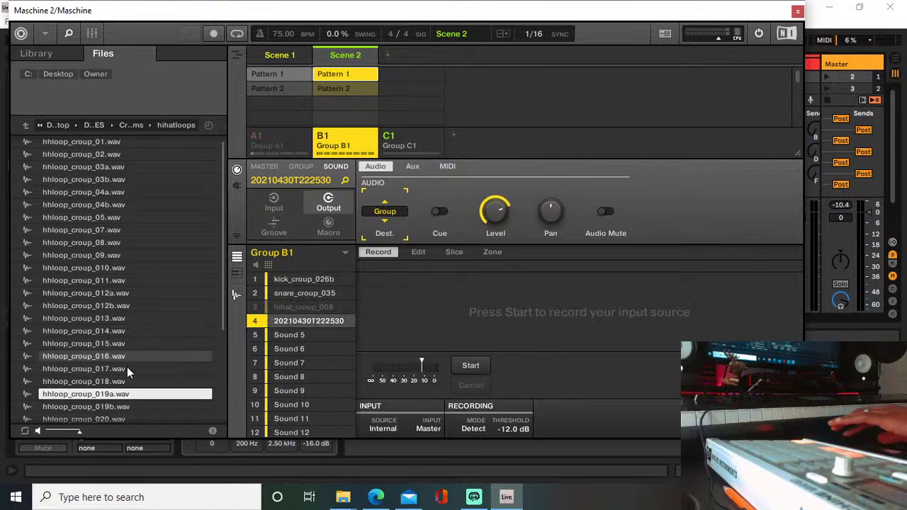
- Reload hhloop_croup_019a.wav into Sound 4 and record a new take of the hi-hat loop, about 8 seconds long
left_click_drag(84, 394, 280, 324)
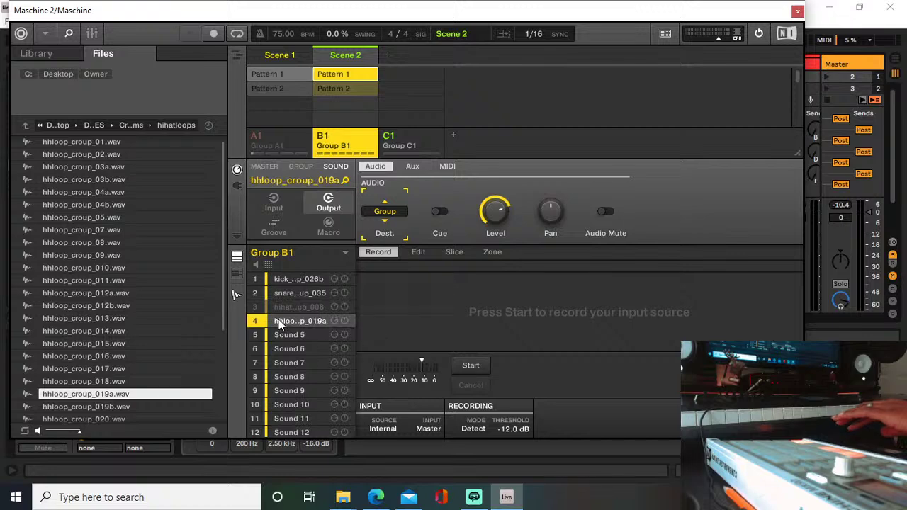
left_click(471, 366)
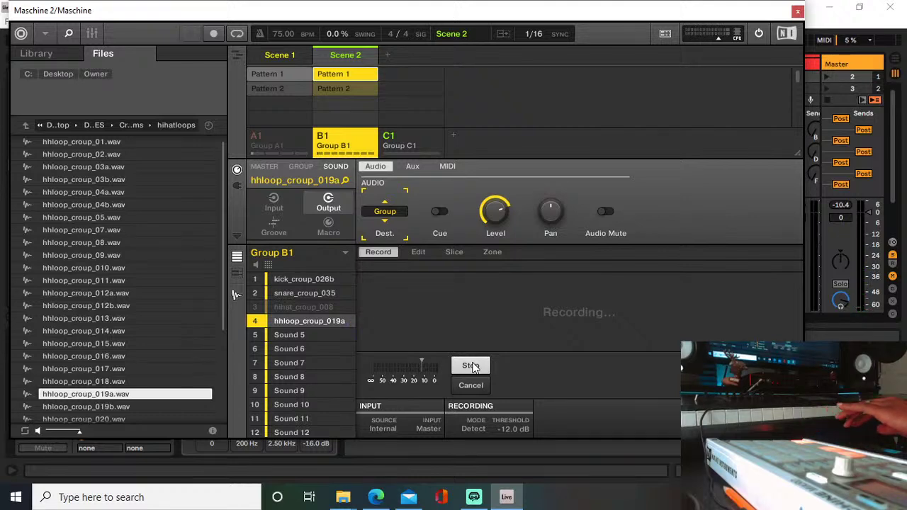
left_click(470, 365)
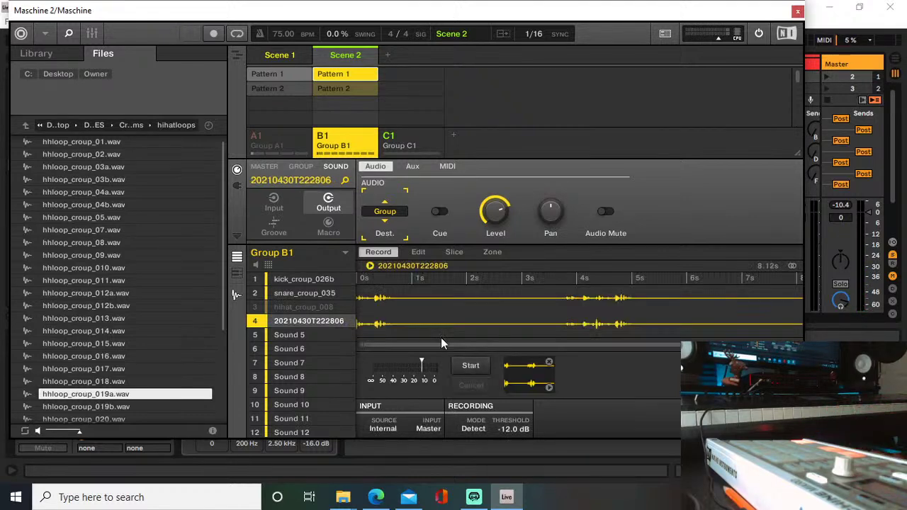
- Set the new take's play range around its second burst of hits, from 164523 to 223281, and truncate the sample to it
left_click(417, 252)
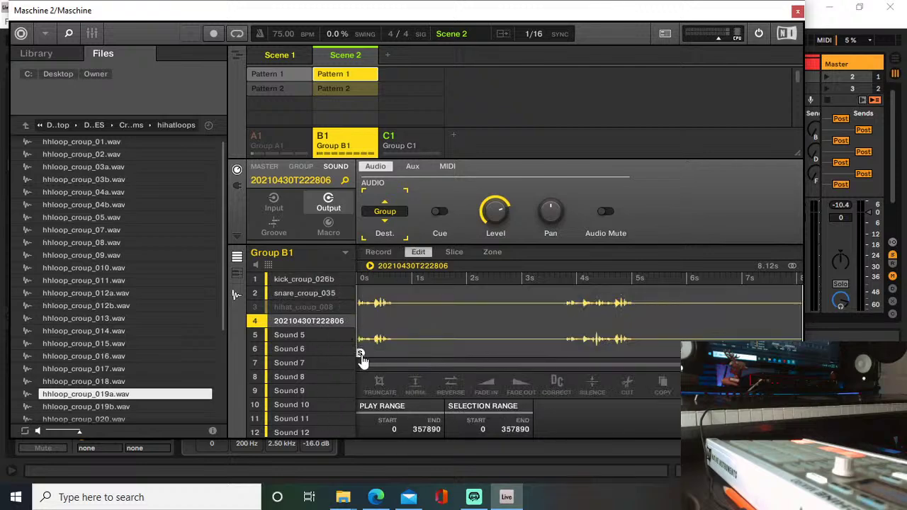
mouse_move(361, 360)
left_mouse_down()
mouse_move(527, 360)
mouse_move(565, 373)
left_mouse_up()
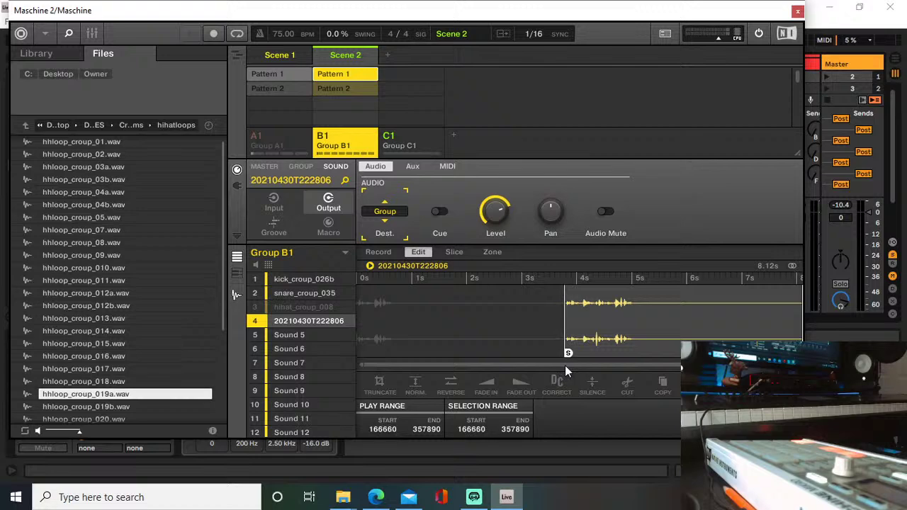
left_click_drag(799, 357, 634, 370)
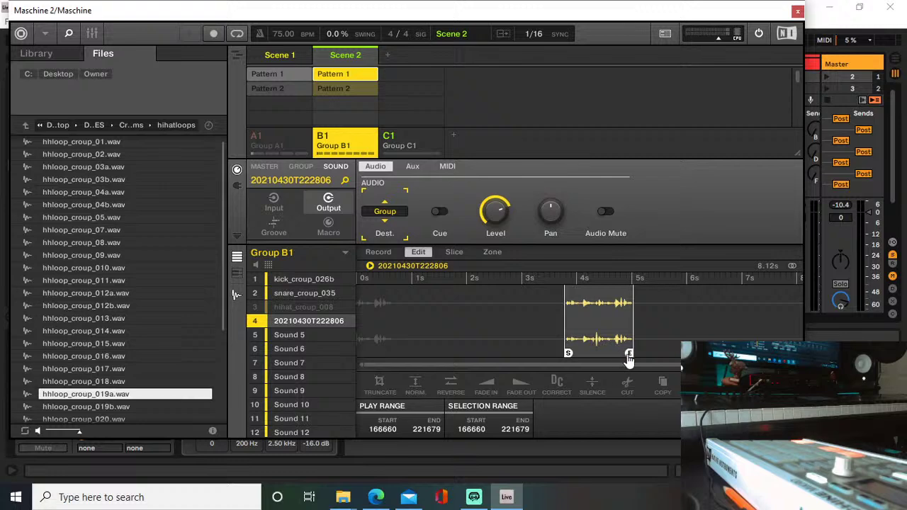
left_click_drag(628, 360, 633, 362)
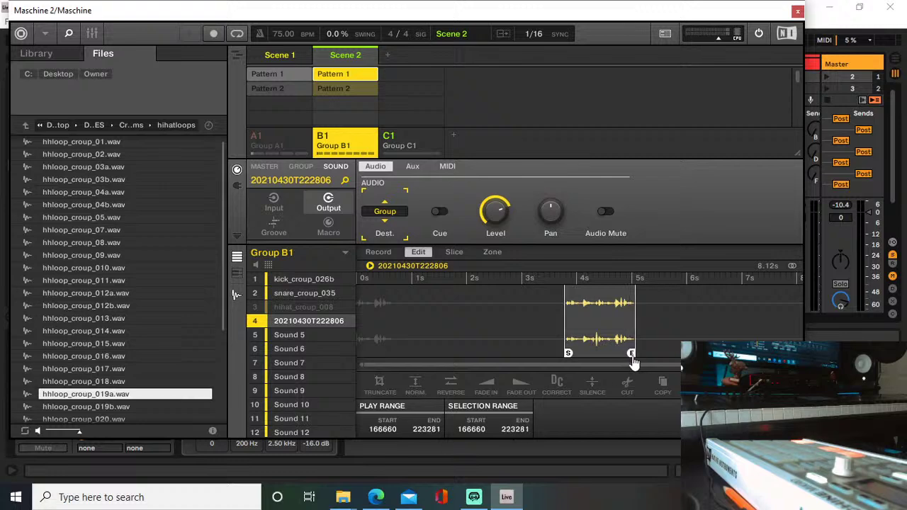
left_click_drag(571, 361, 567, 361)
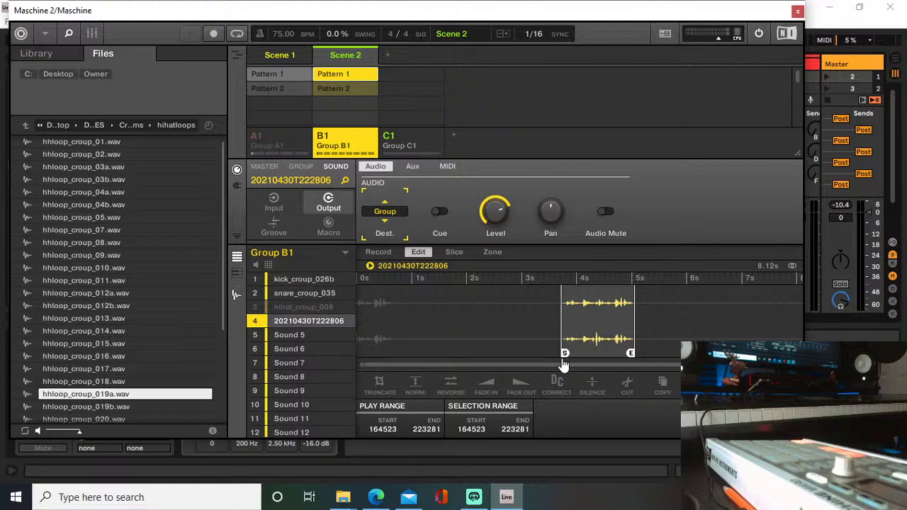
left_click(382, 383)
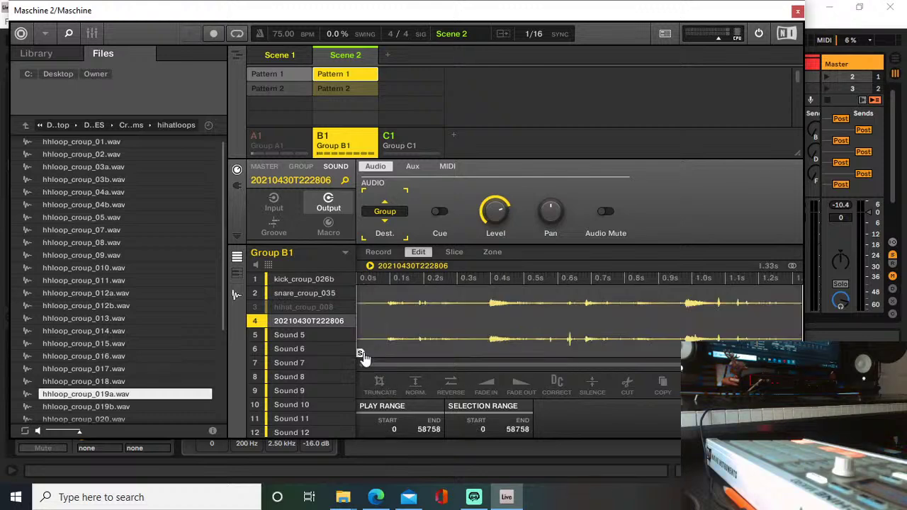
- Truncate the sample's silent beginning up to 3946 and its tail after 51541 to tighten the loop
left_click_drag(361, 352, 388, 361)
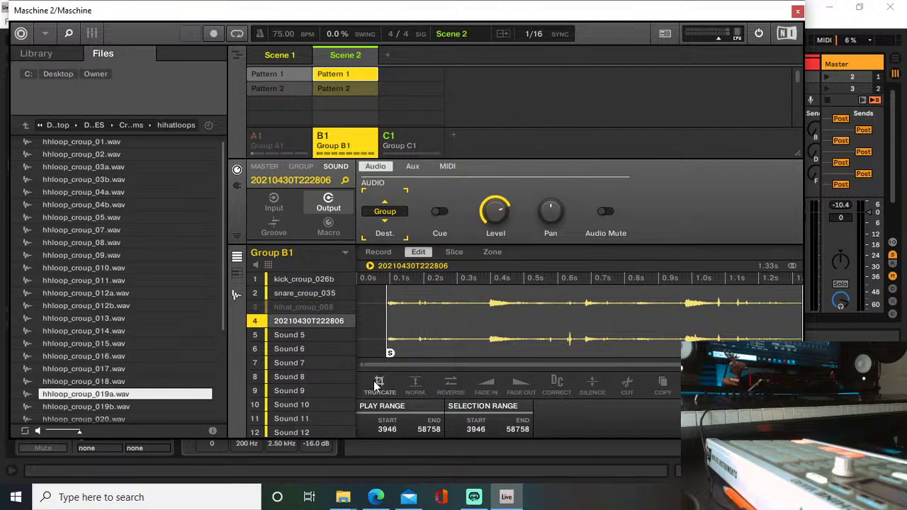
left_click(374, 382)
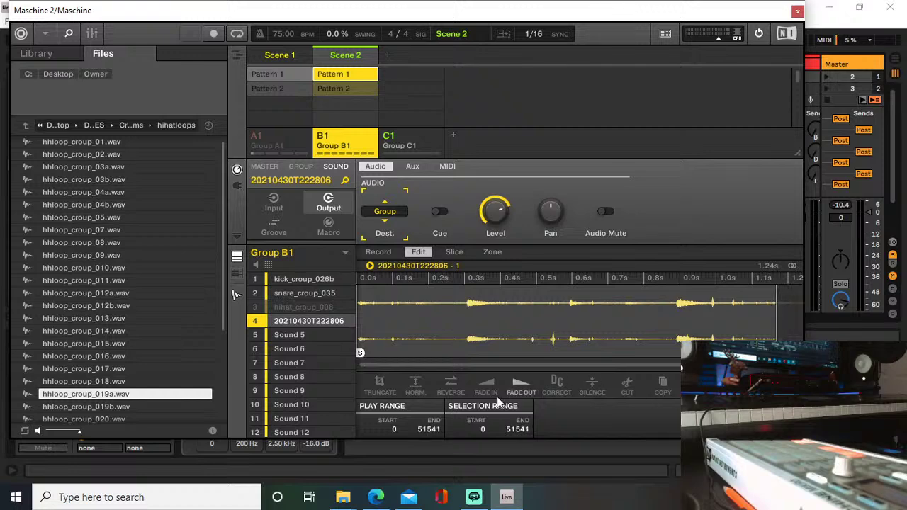
left_click(380, 384)
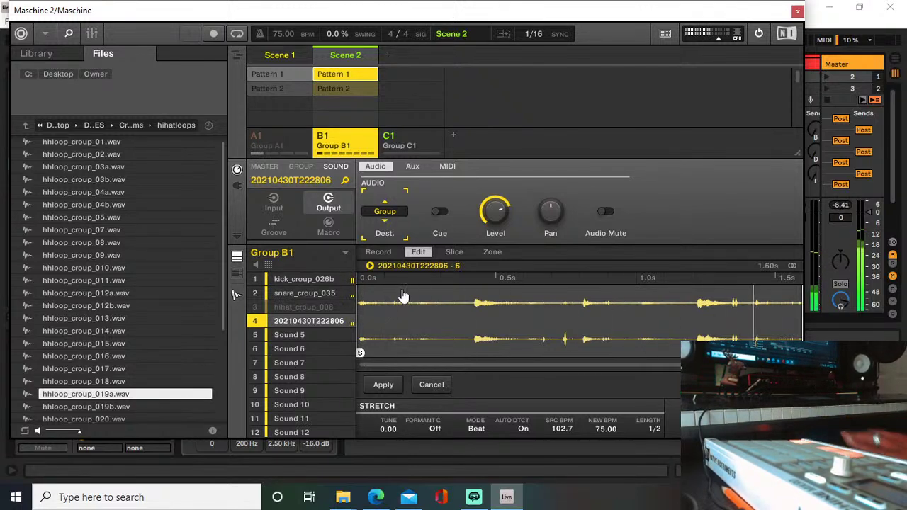
- Try stretching the hi-hat sample to 75.00 BPM in Beat mode with length 1/2, and undo the stretch
left_click(384, 384)
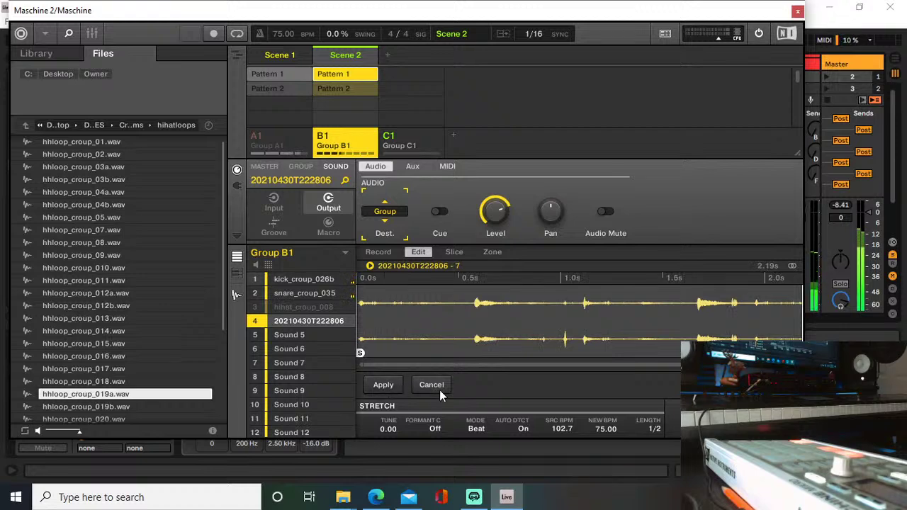
left_click(45, 33)
mouse_move(65, 71)
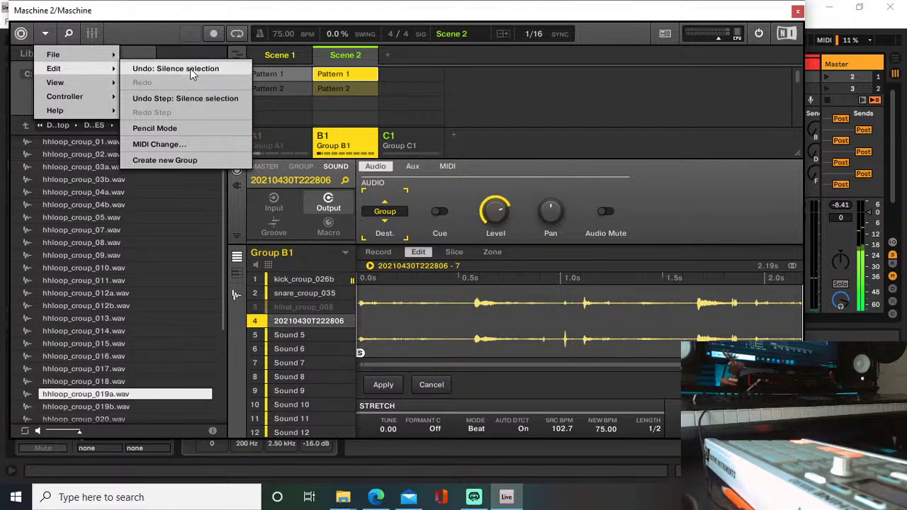
left_click(443, 382)
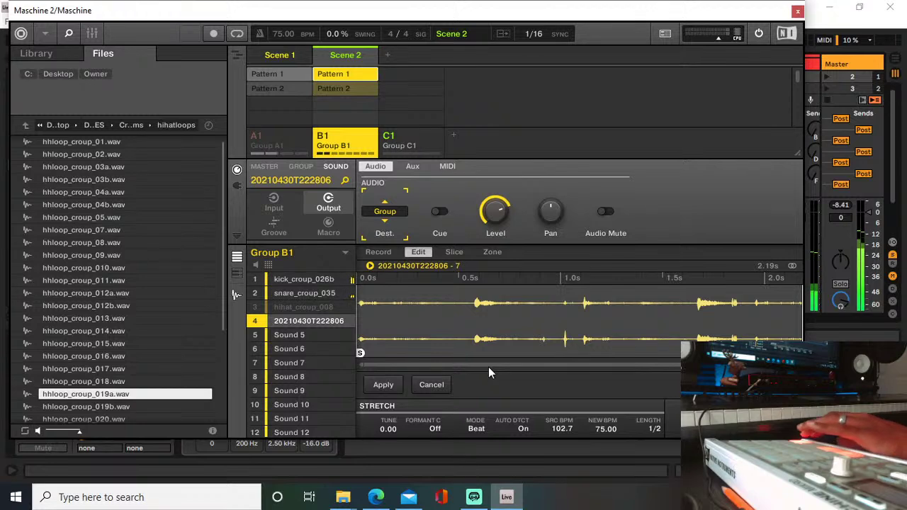
key("space")
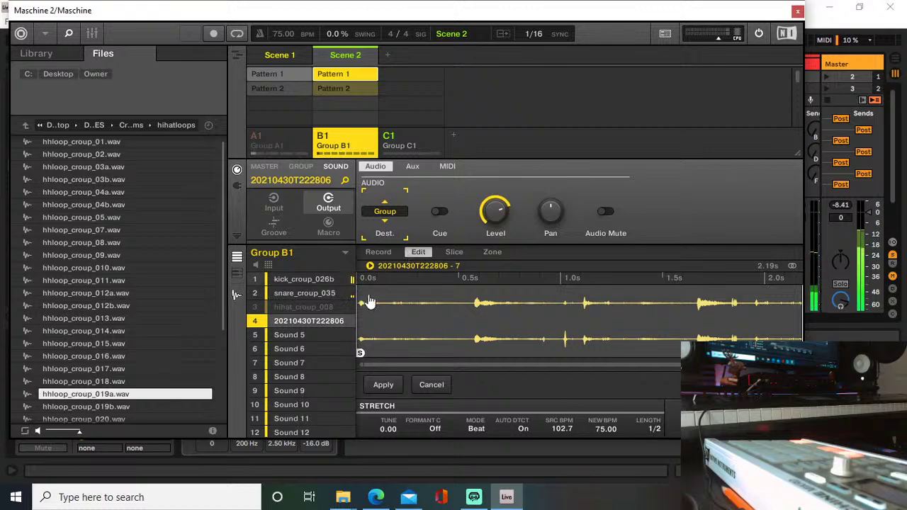
left_click(431, 385)
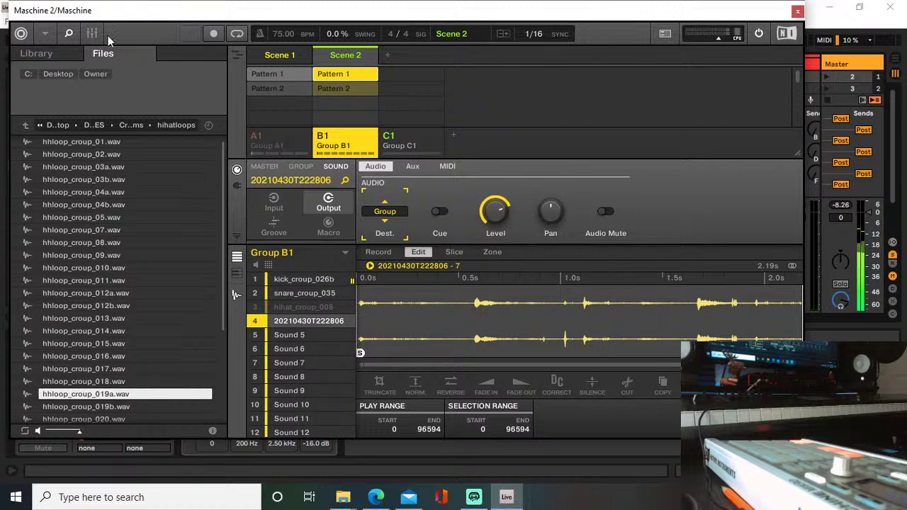
left_click(43, 36)
mouse_move(103, 70)
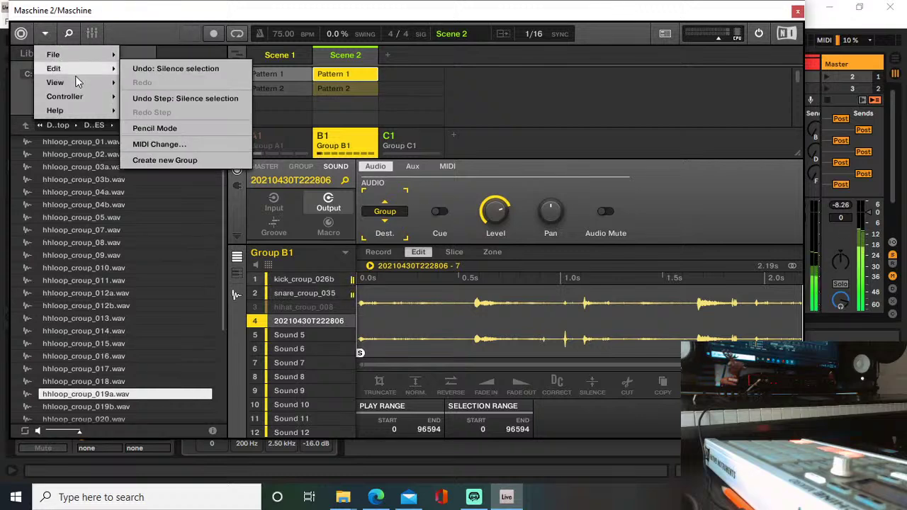
left_click(191, 71)
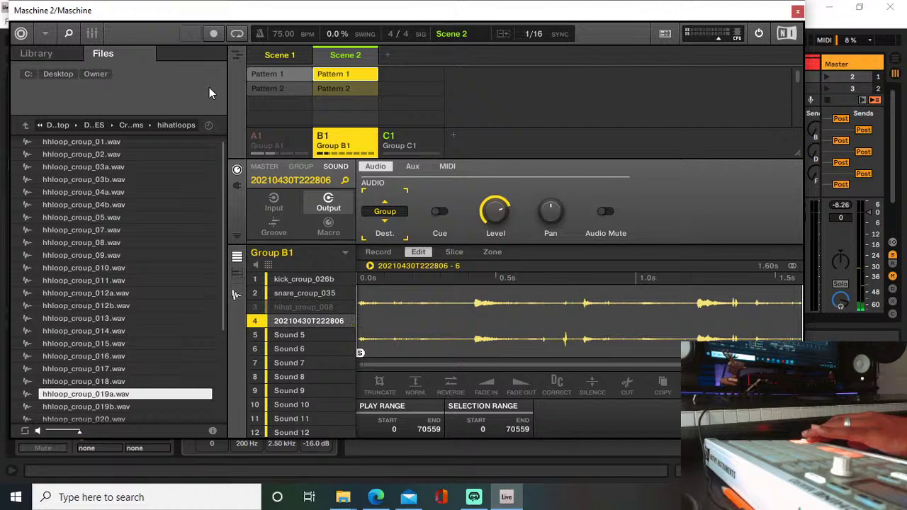
- Switch from the sample editor to the pattern editor for Pattern 1 of Group B1
left_click(454, 253)
left_click(419, 252)
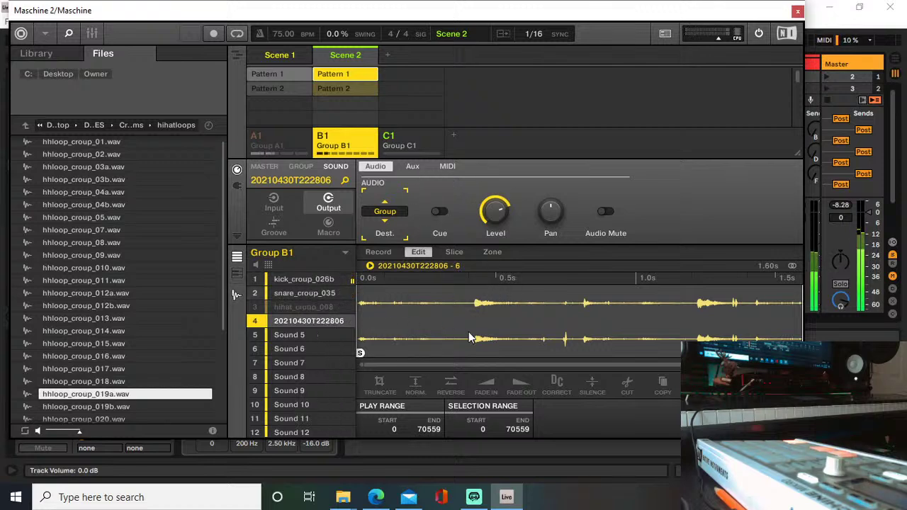
left_click(235, 292)
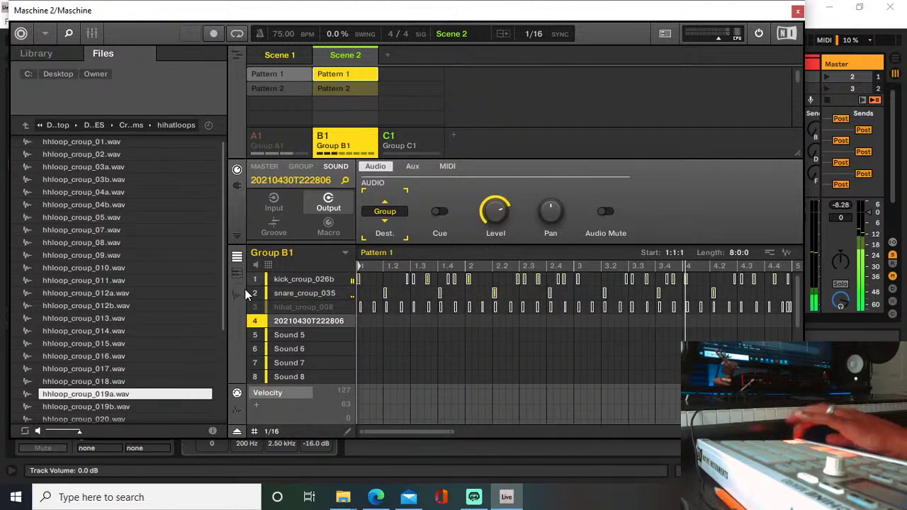
mouse_move(248, 292)
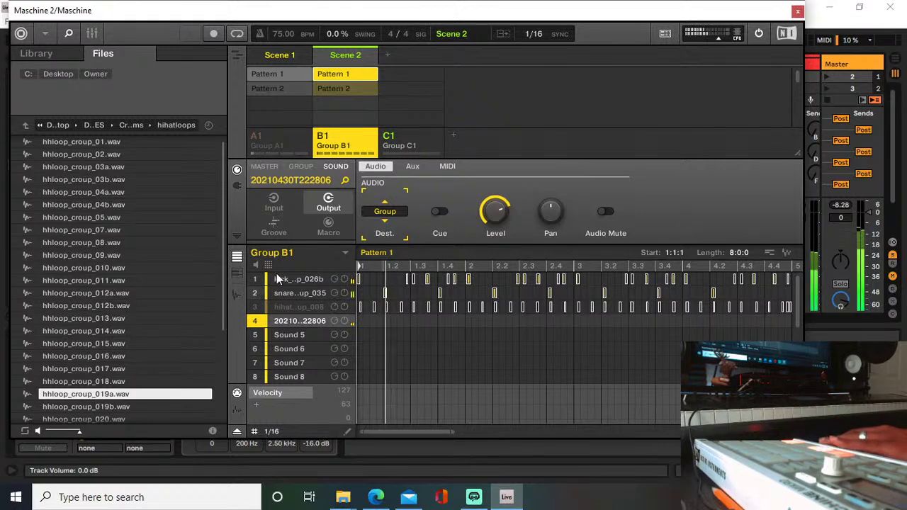
mouse_move(285, 318)
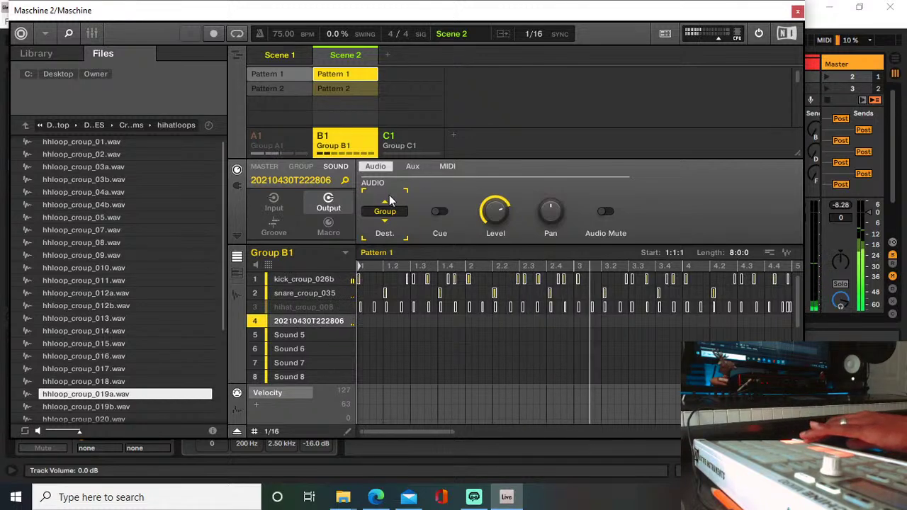
- Set the polyphony of Sound 4's Sampler to 1 in its voice settings
left_click(235, 184)
double_click(384, 210)
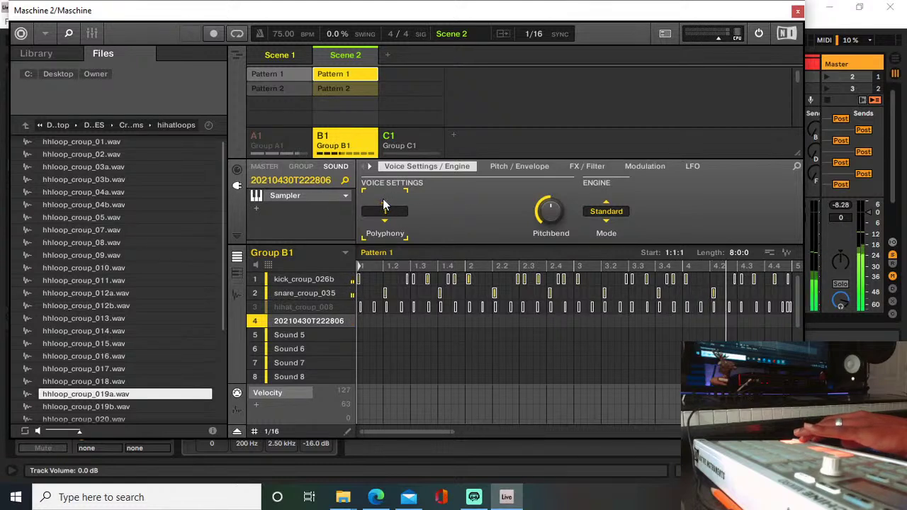
type("1")
key("Return")
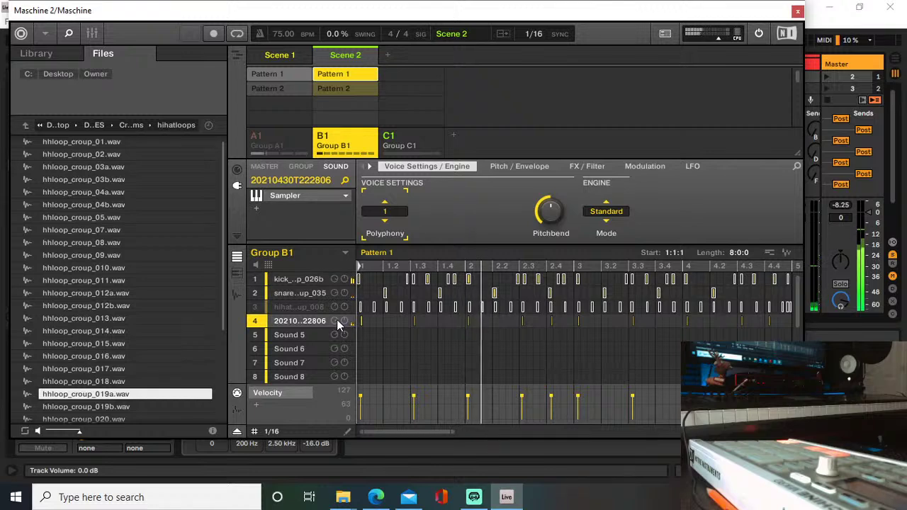
- Close the Maschine plug-in window, and switch to Streamlabs OBS to activate the My Face scene
left_click(798, 13)
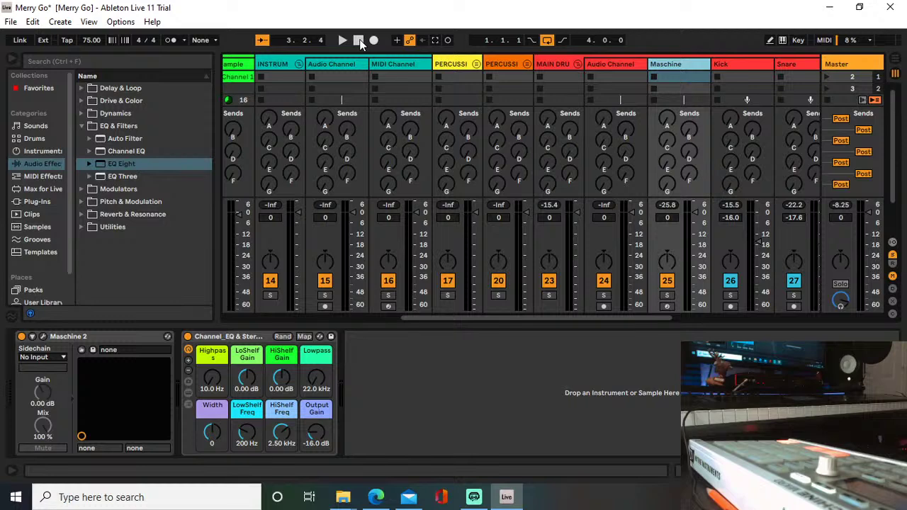
left_click(473, 497)
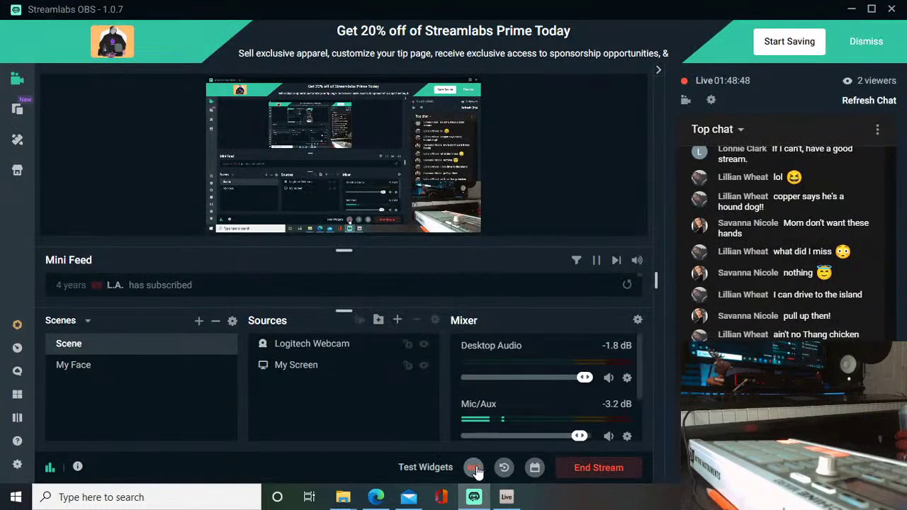
left_click(140, 367)
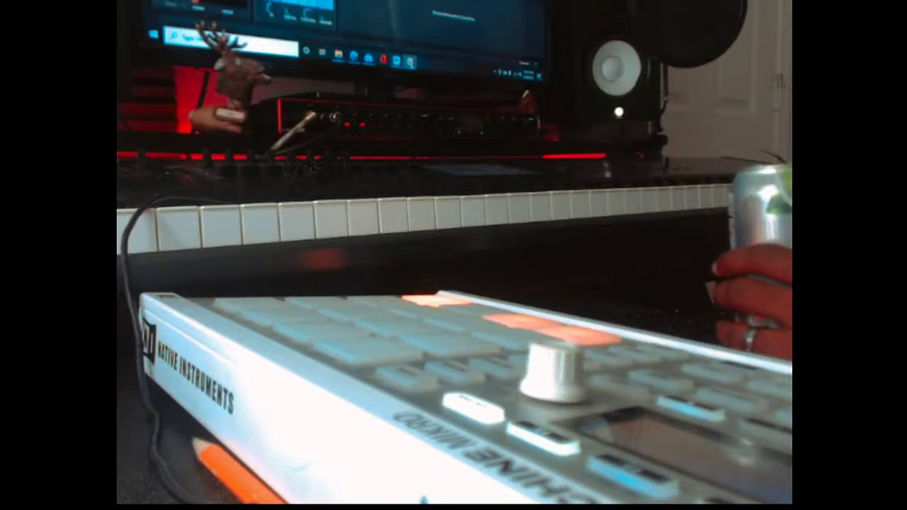